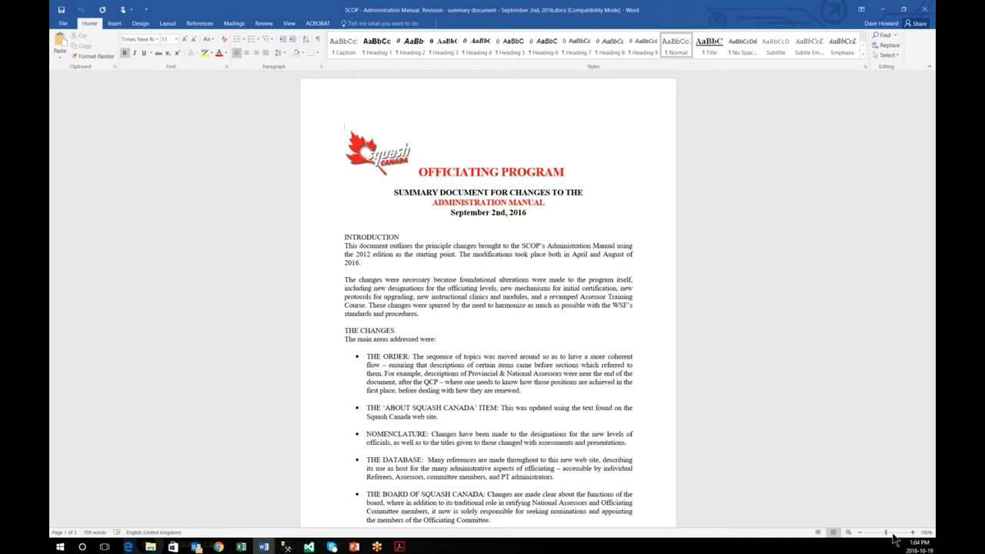
Step: Zoom the Word revision summary to about 212% and read down through its bulleted changes
click(894, 534)
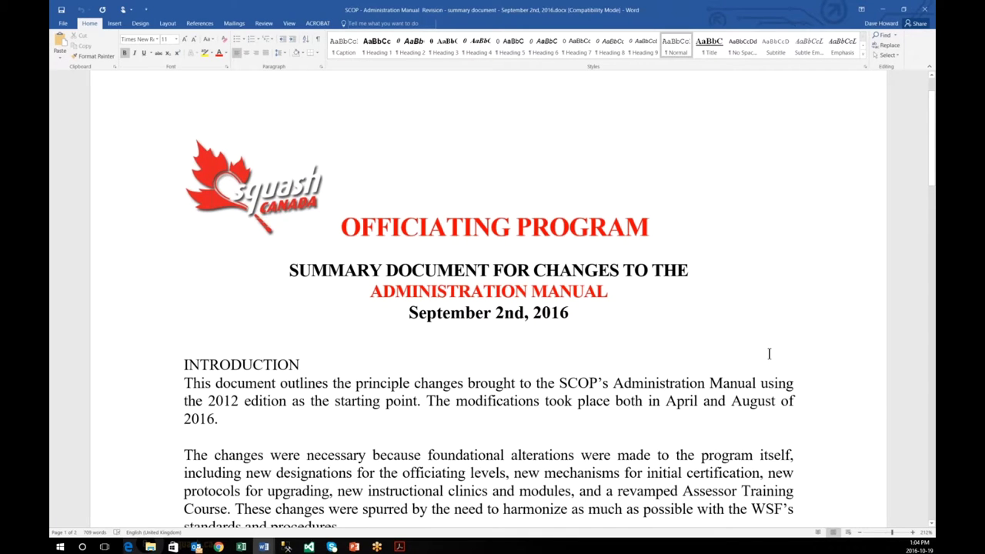
scroll(785, 335, down, 3)
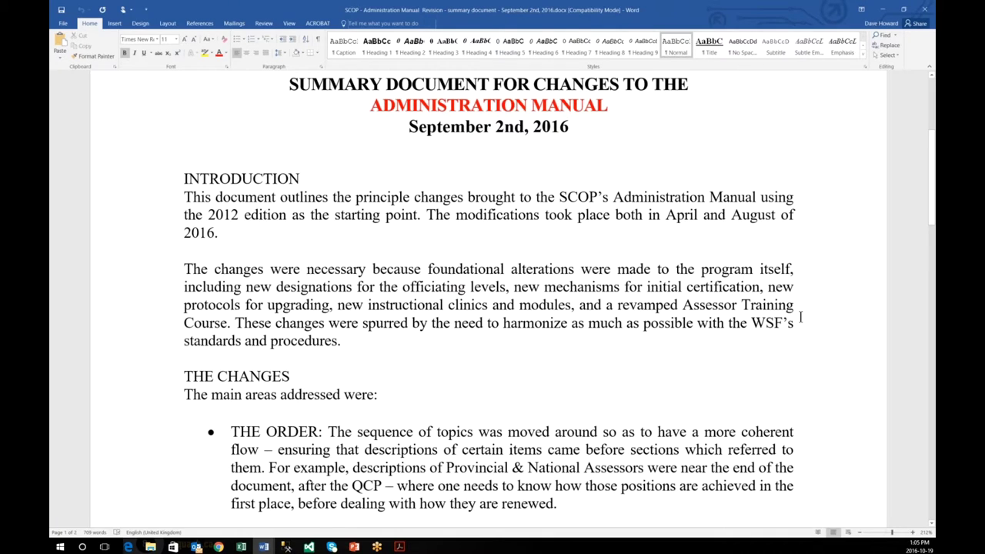
scroll(801, 316, down, 1)
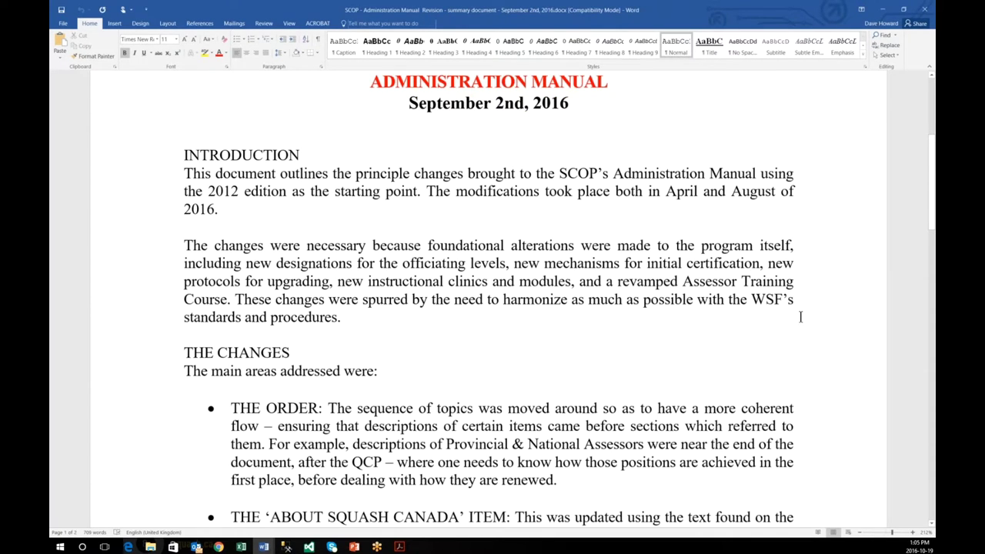
scroll(801, 317, down, 1)
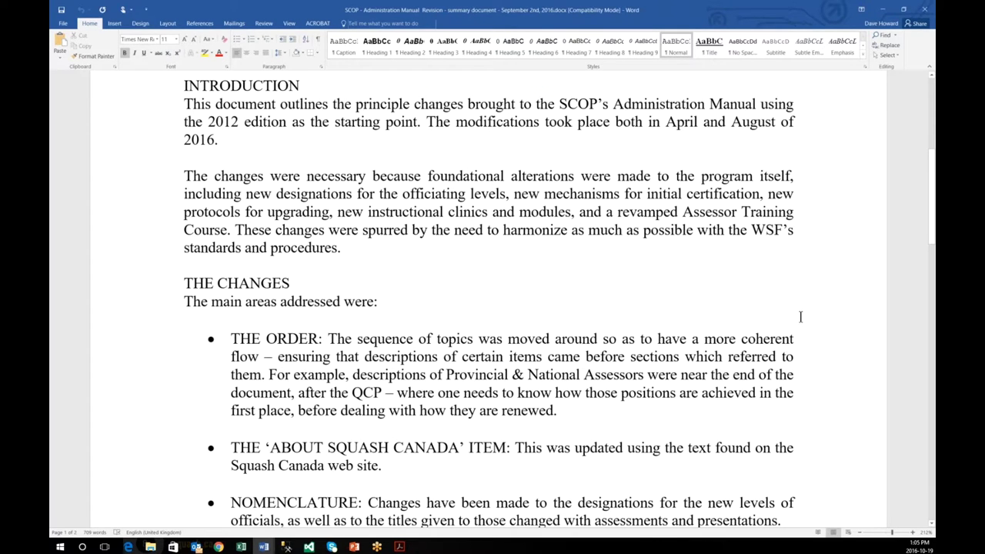
scroll(800, 316, down, 2)
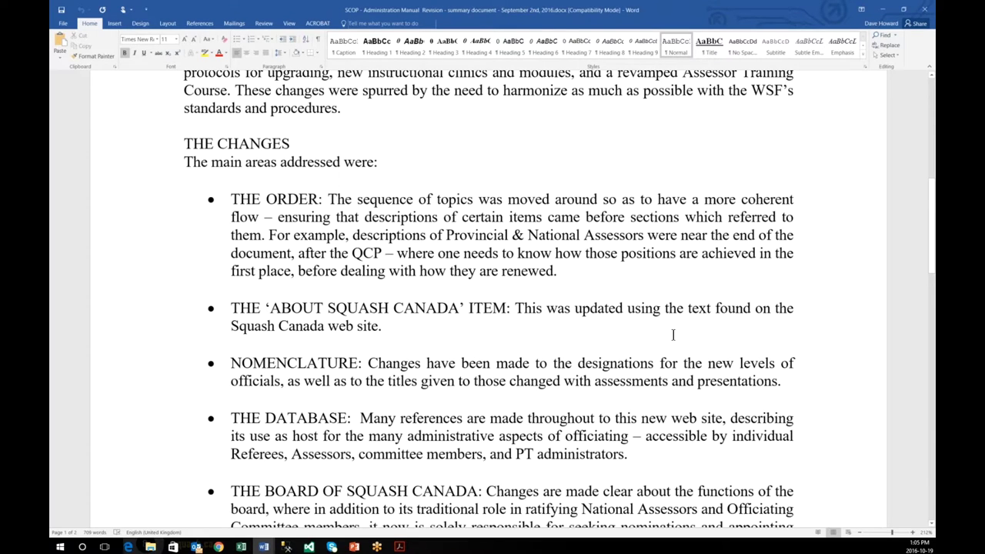
scroll(673, 335, down, 1)
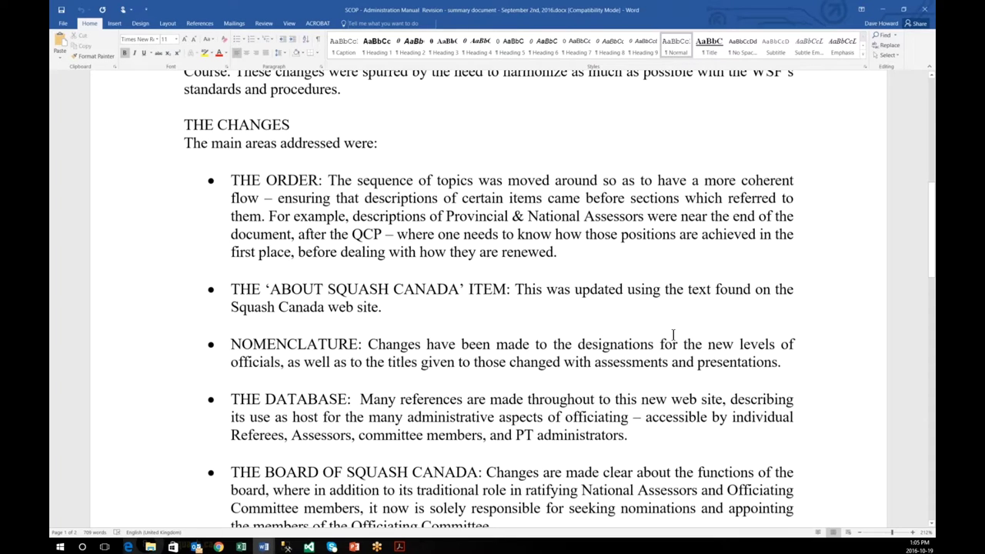
scroll(673, 334, down, 3)
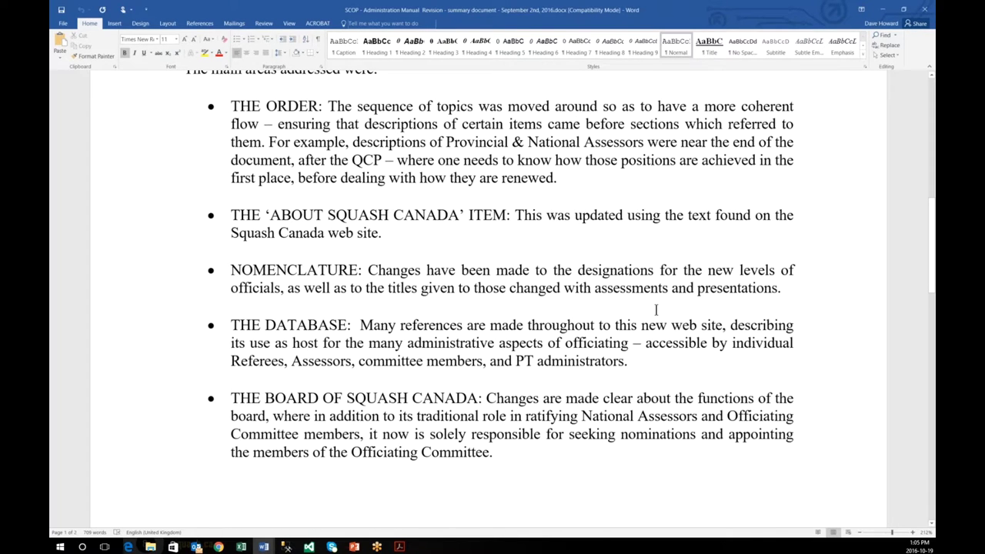
scroll(799, 201, down, 4)
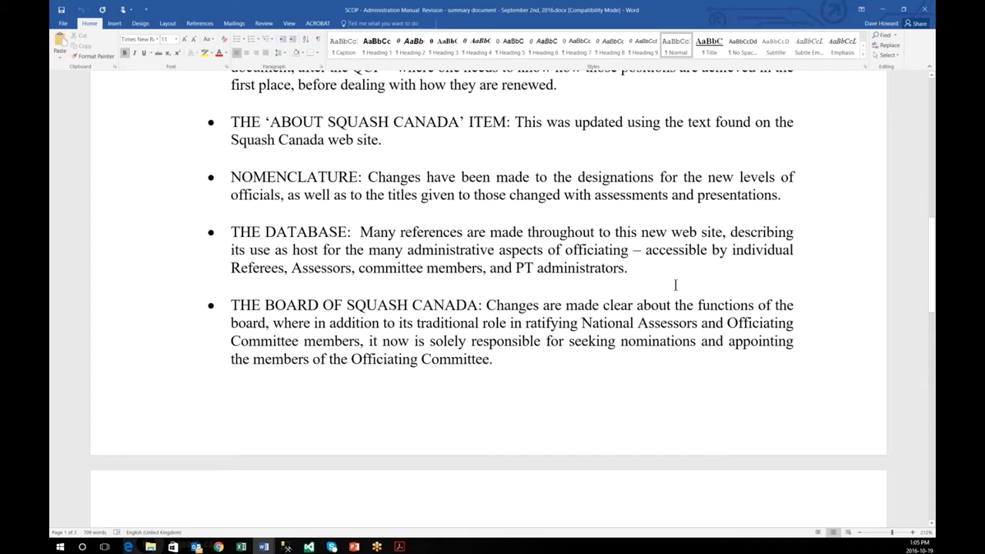
scroll(675, 285, down, 1)
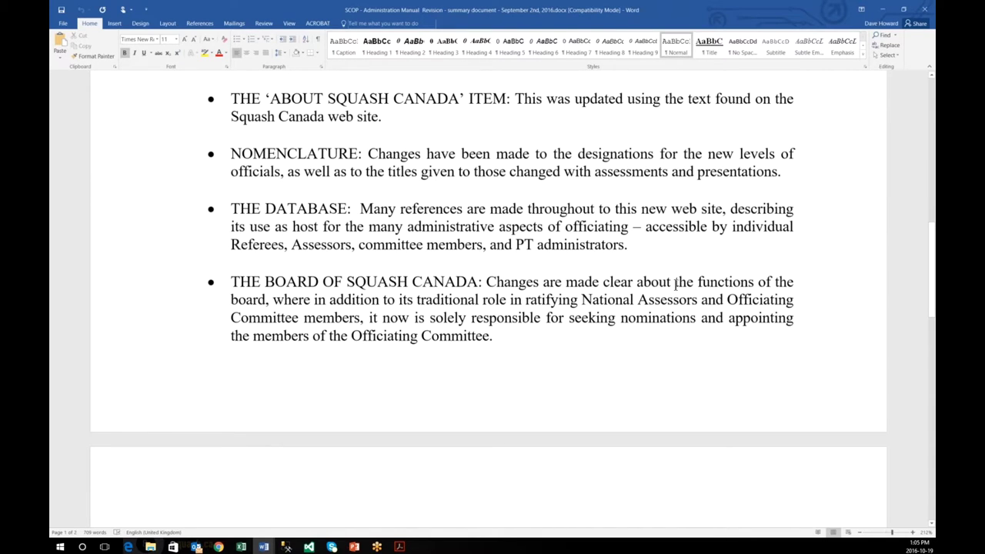
scroll(678, 262, down, 1)
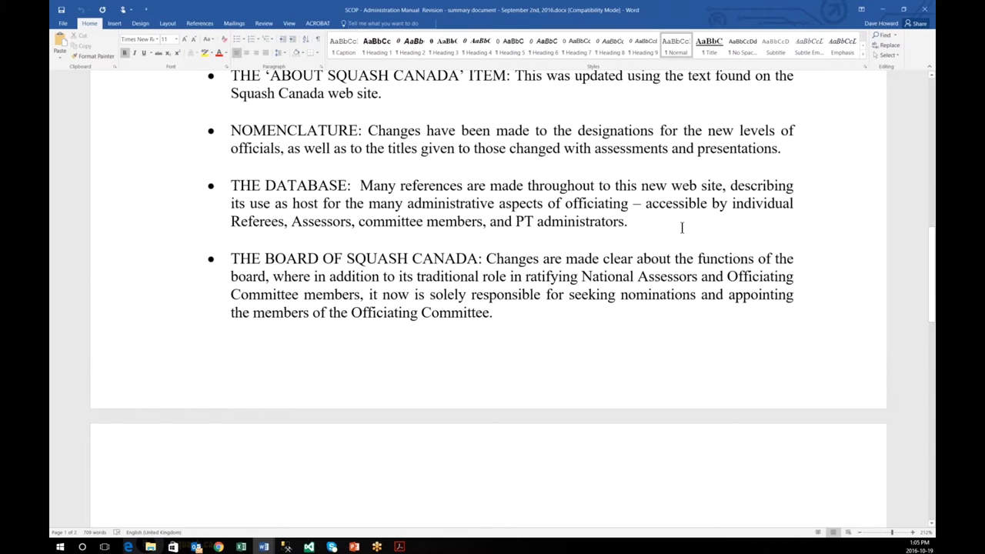
scroll(682, 228, down, 2)
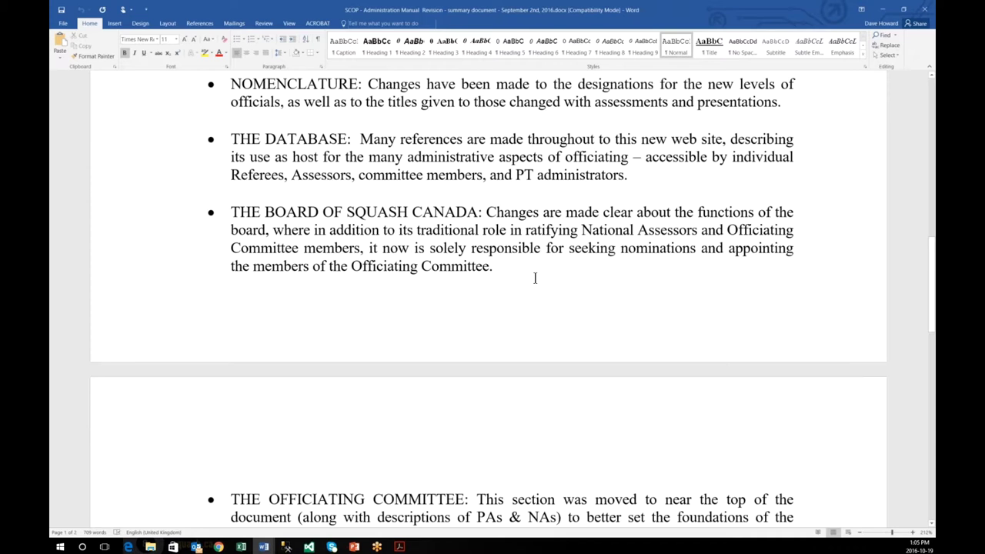
scroll(535, 277, down, 1)
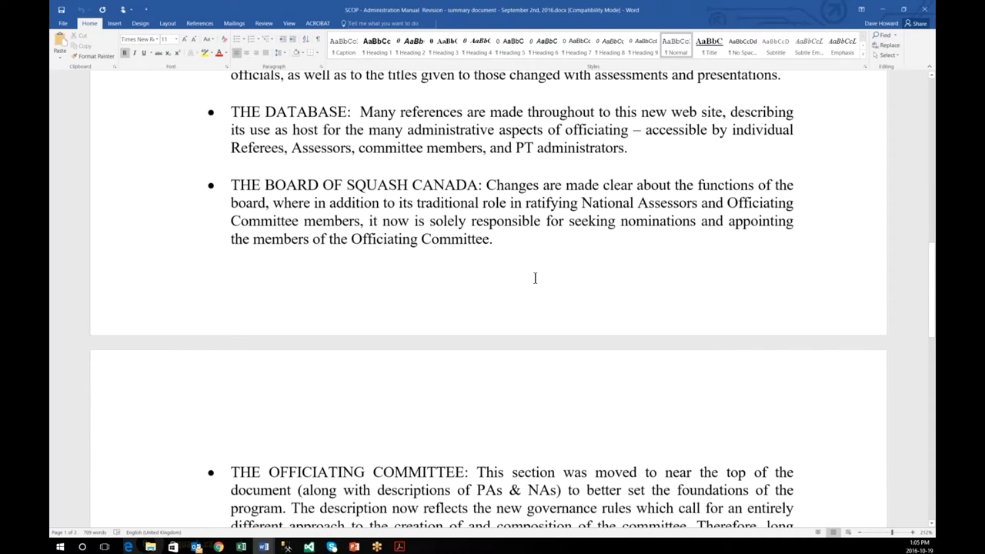
scroll(535, 278, down, 2)
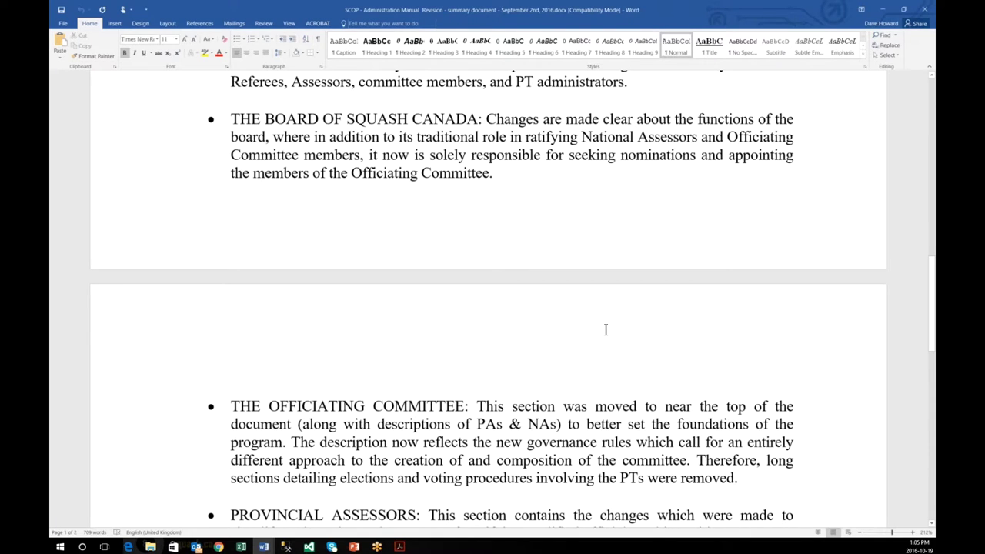
scroll(606, 329, down, 3)
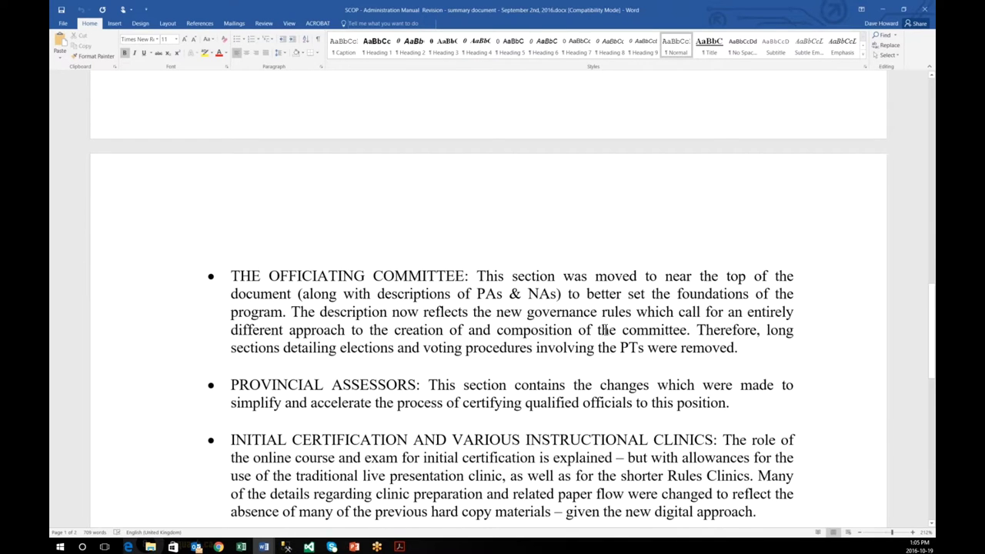
scroll(606, 330, down, 4)
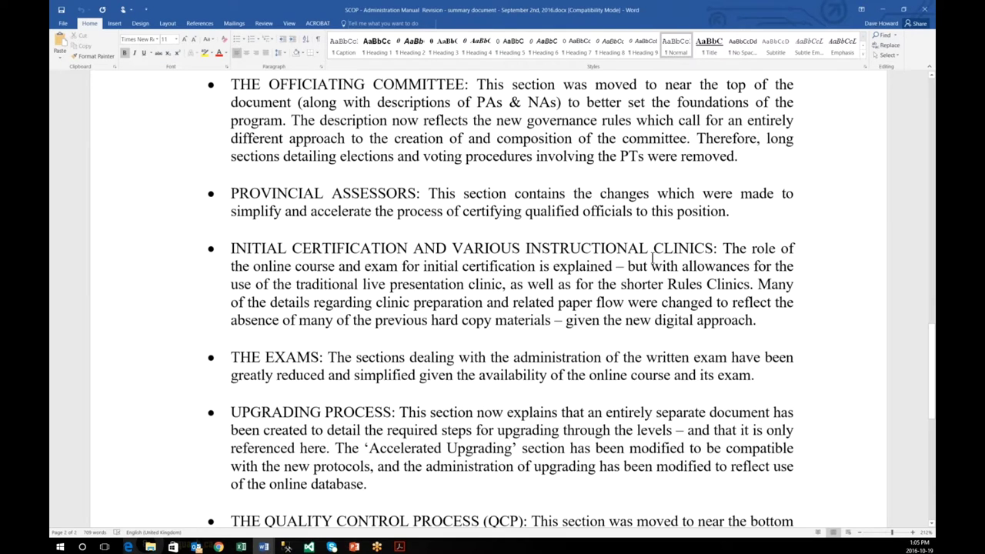
scroll(652, 262, down, 2)
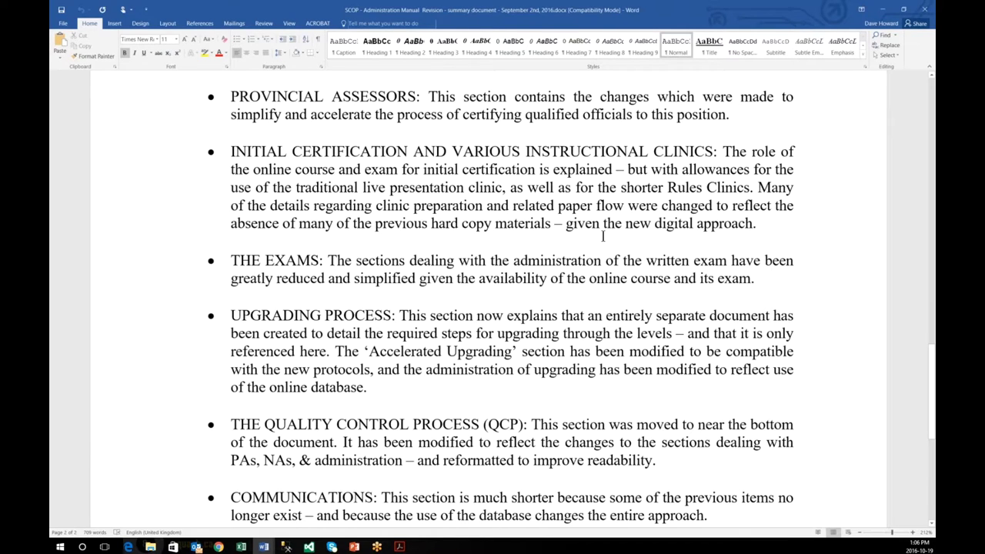
scroll(602, 236, down, 1)
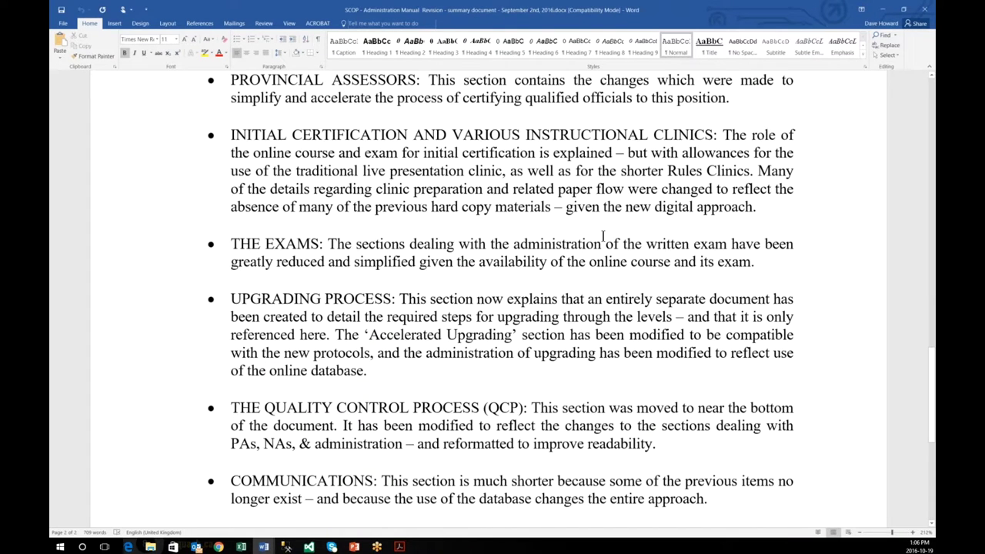
scroll(603, 237, down, 3)
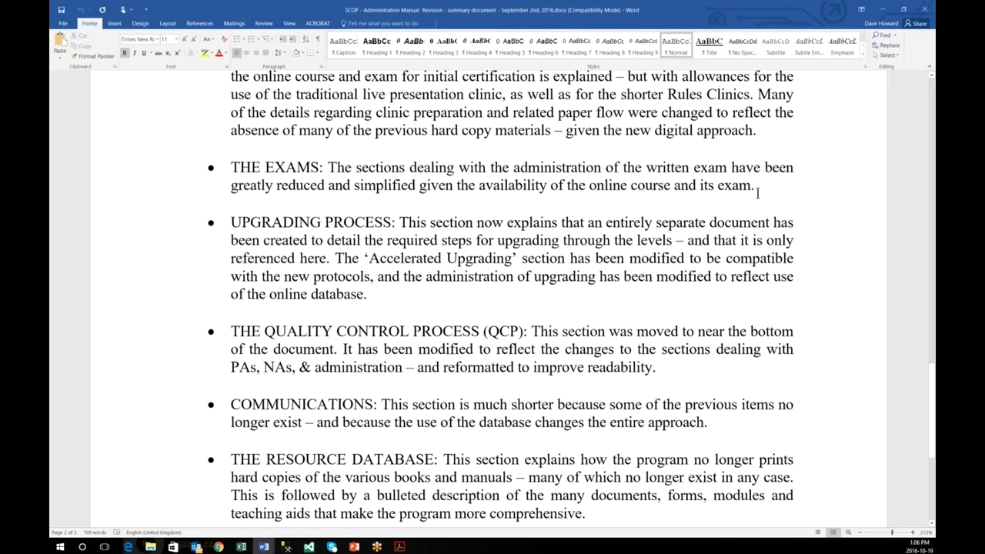
scroll(758, 192, down, 3)
drag(520, 164, 367, 164)
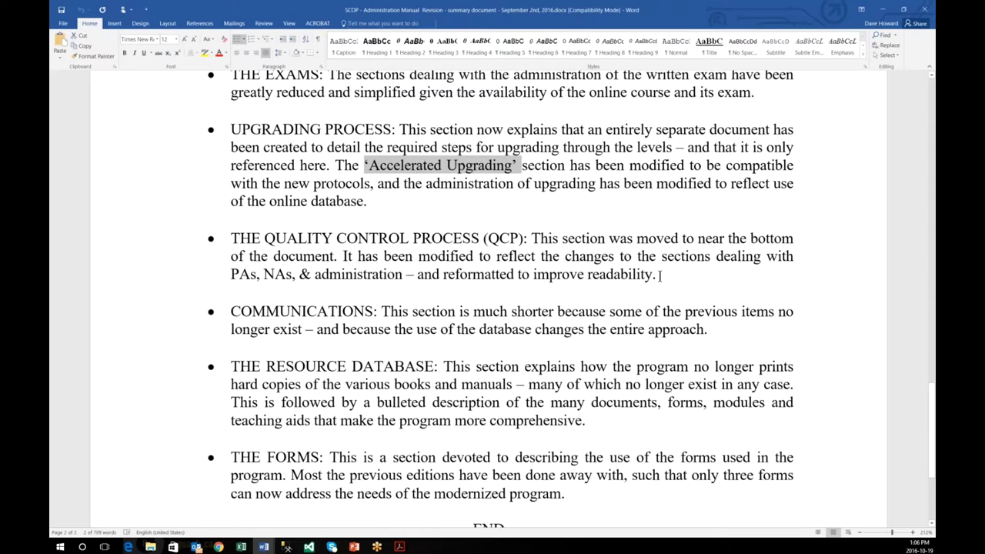
drag(660, 276, 666, 276)
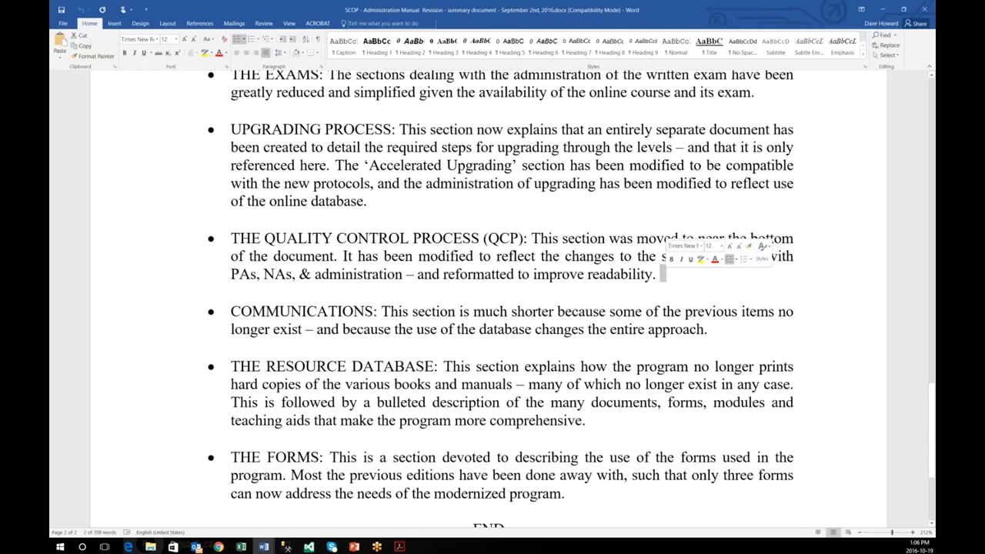
click(662, 276)
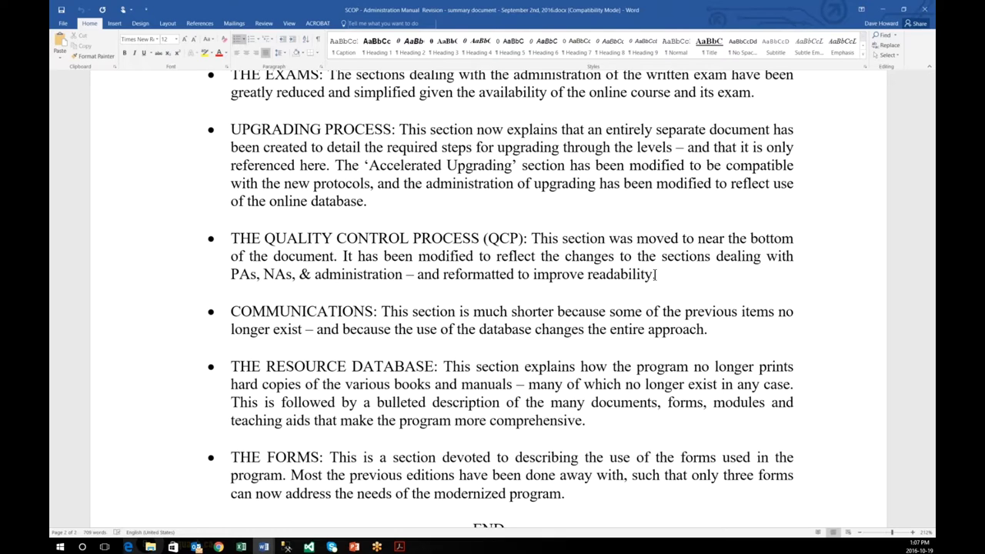
scroll(656, 276, down, 1)
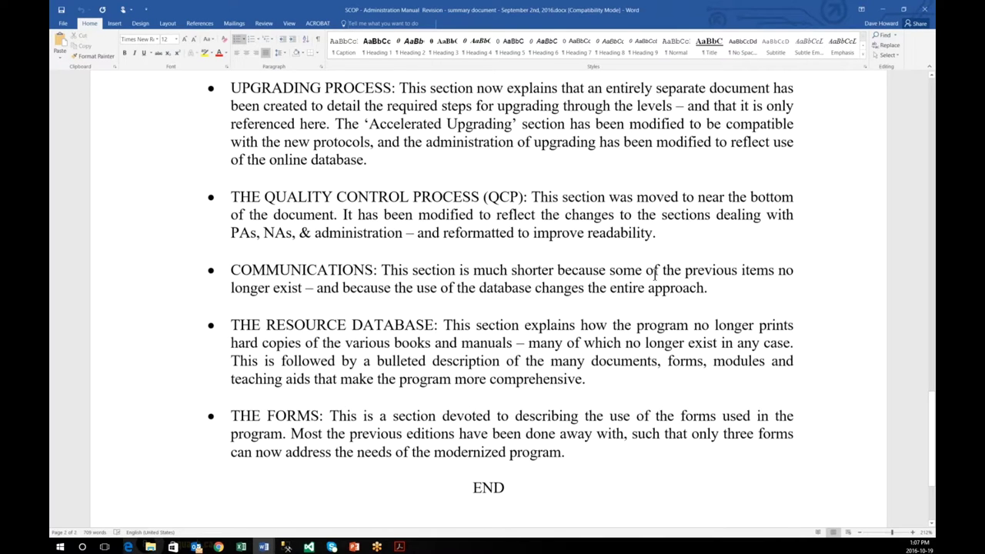
scroll(656, 275, down, 1)
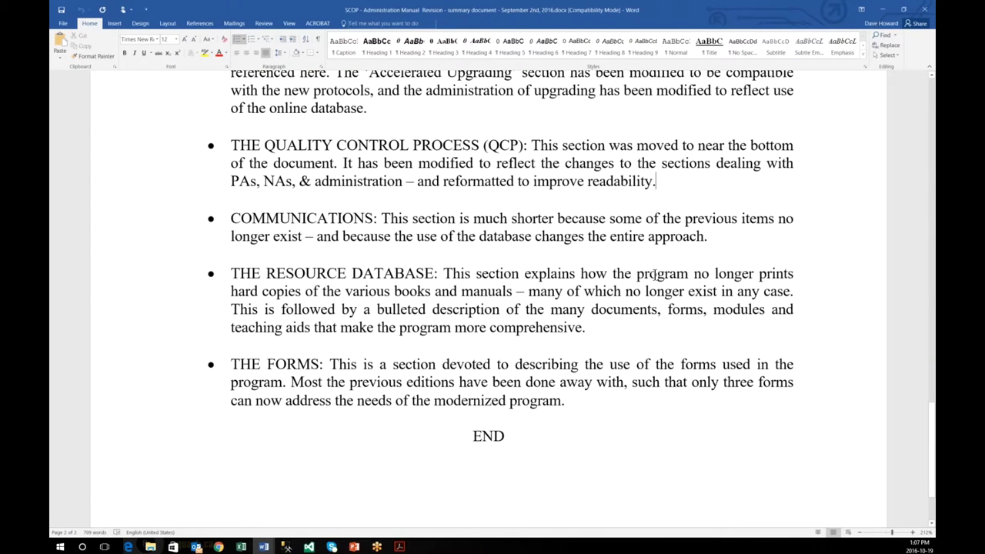
scroll(655, 274, down, 1)
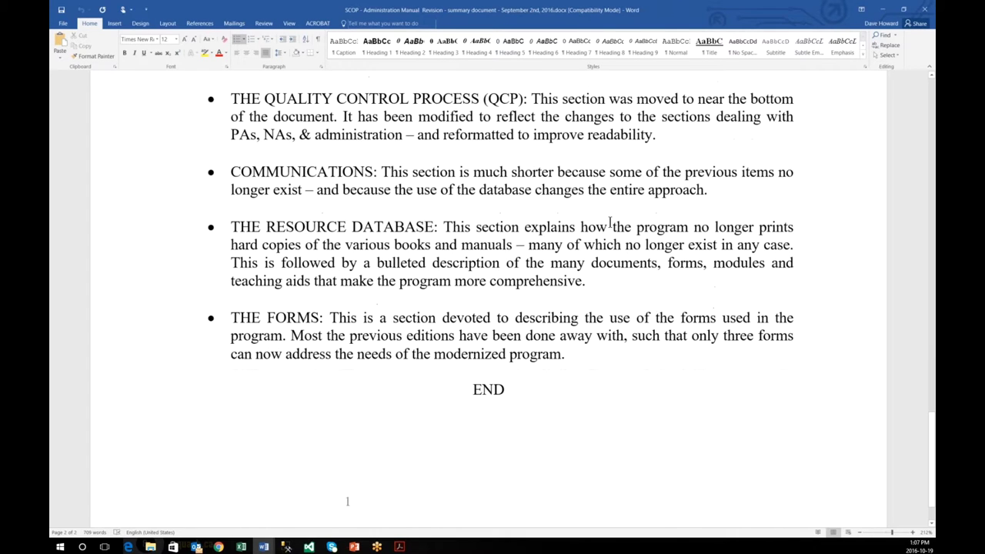
scroll(611, 222, down, 1)
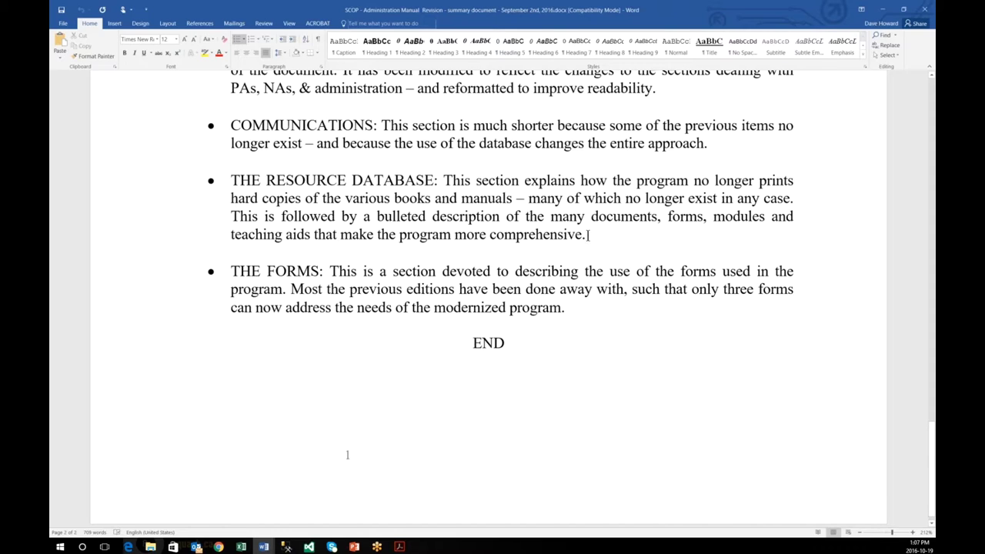
click(589, 235)
scroll(574, 342, up, 1)
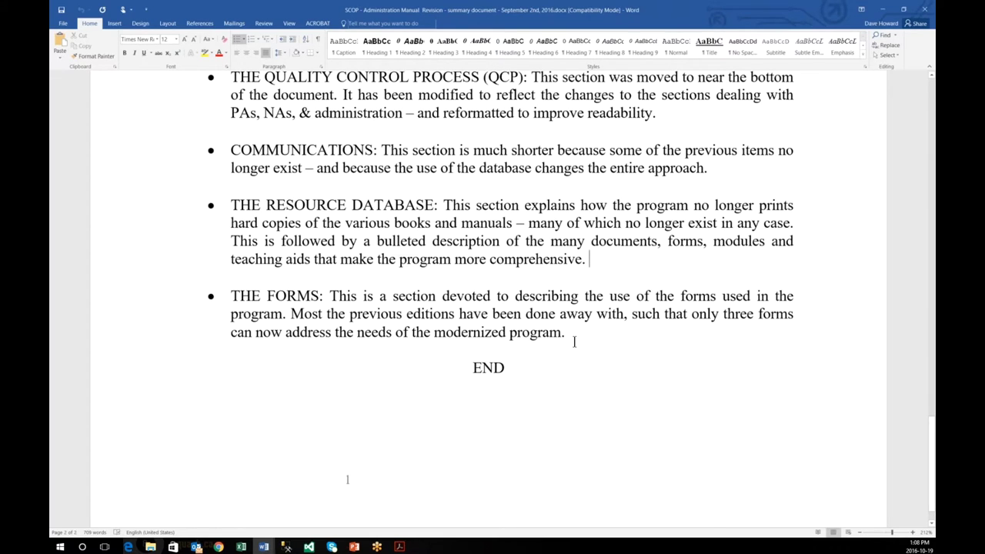
scroll(574, 342, up, 10)
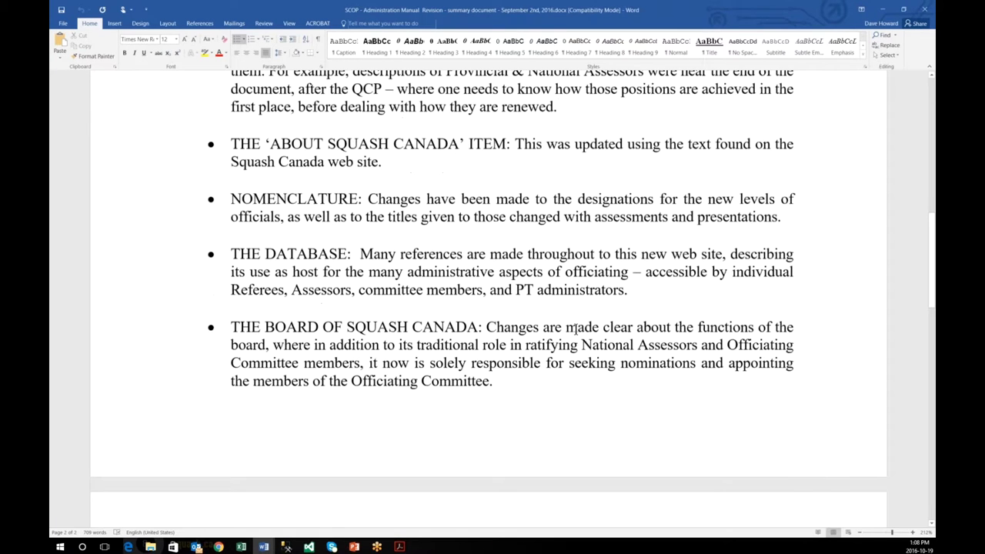
scroll(575, 329, up, 15)
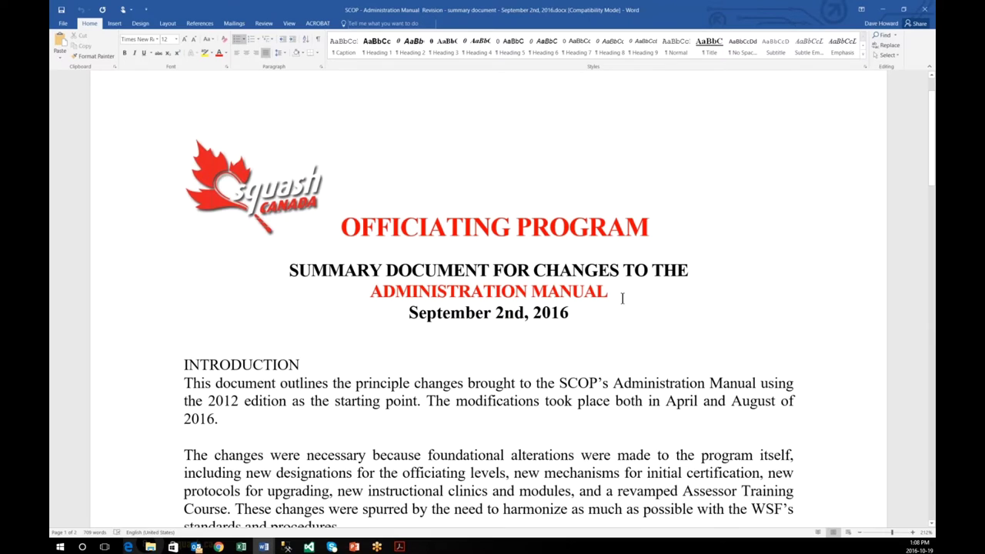
scroll(622, 299, down, 1)
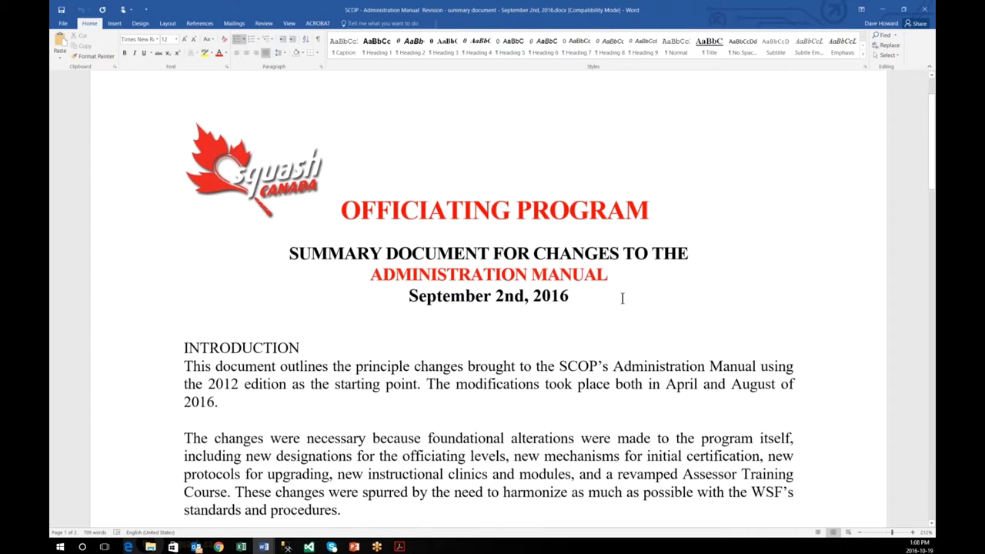
scroll(622, 298, down, 4)
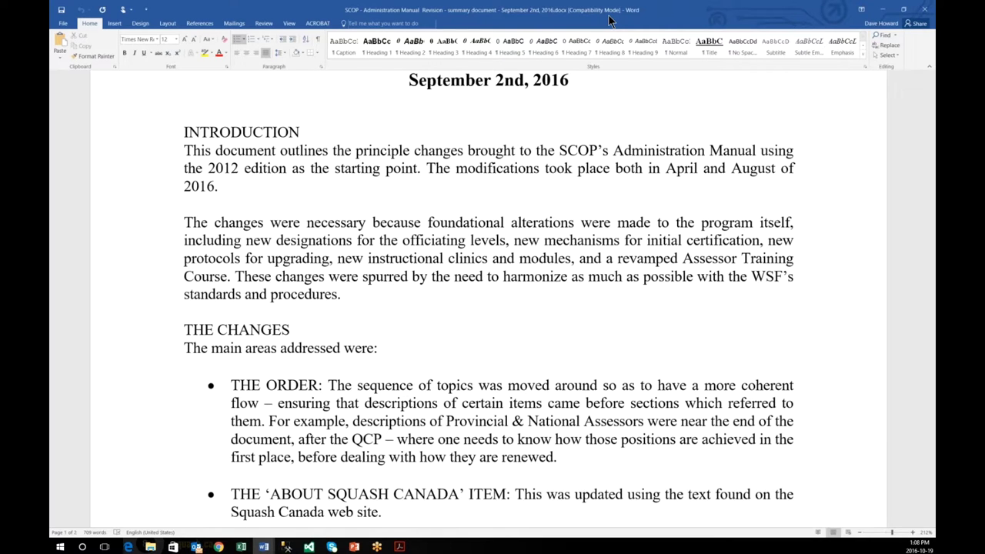
Step: Move the Word window aside and maximize Edge on its Start page
drag(610, 19, 4, 33)
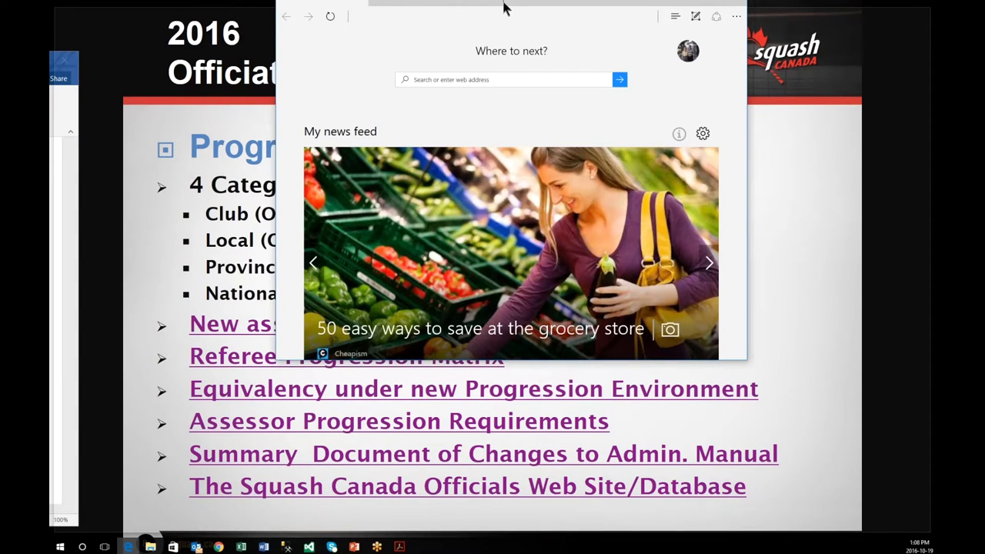
drag(504, 6, 504, 2)
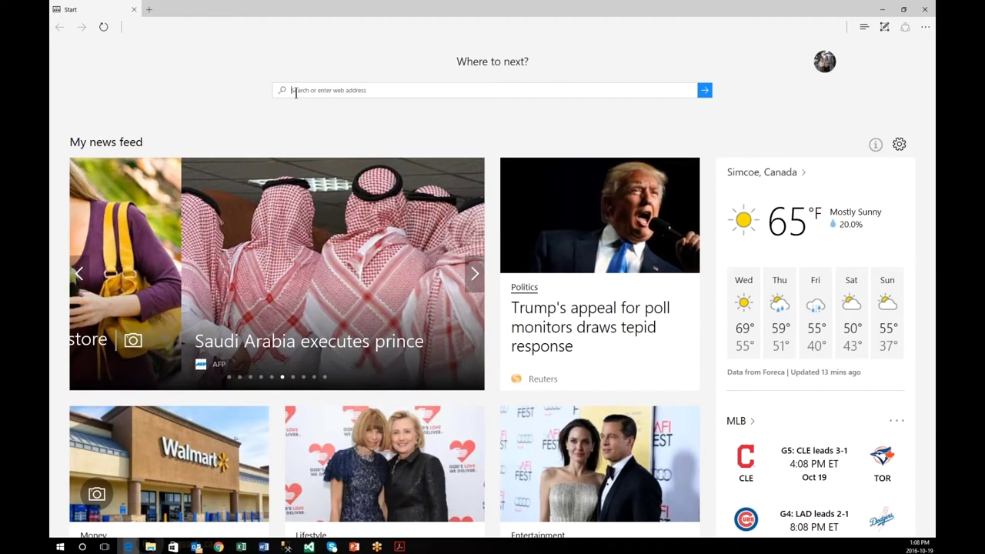
Step: Load dev.squashcanadaofficial.com in Edge to show the Squash Canada Officials Database welcome page
click(295, 91)
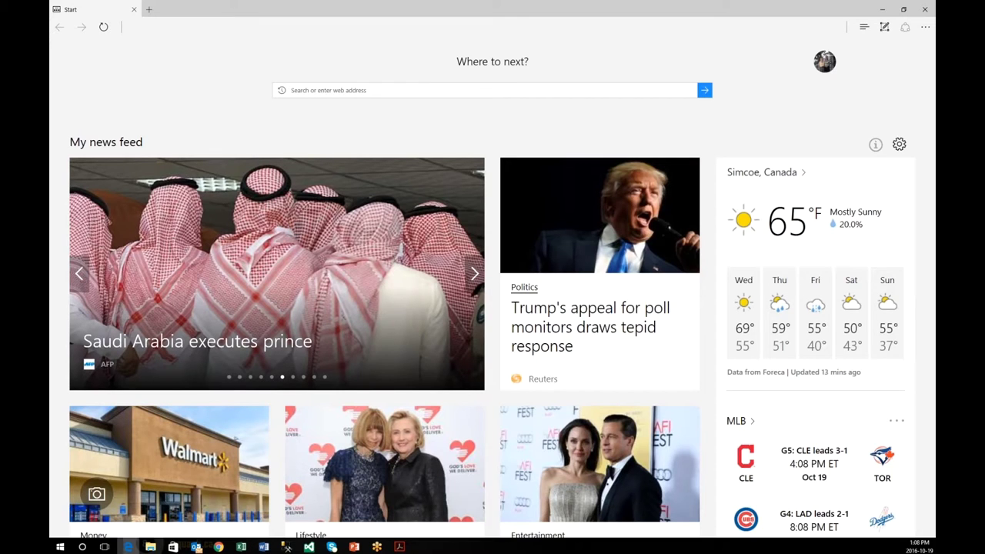
text(dev.squashcanadaofficial.com)
key(Return)
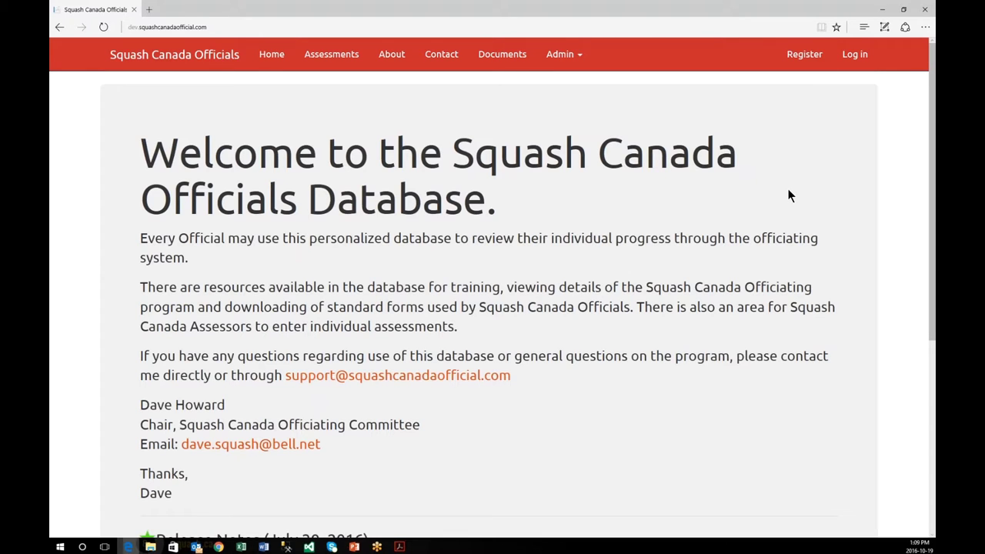
scroll(789, 196, down, 1)
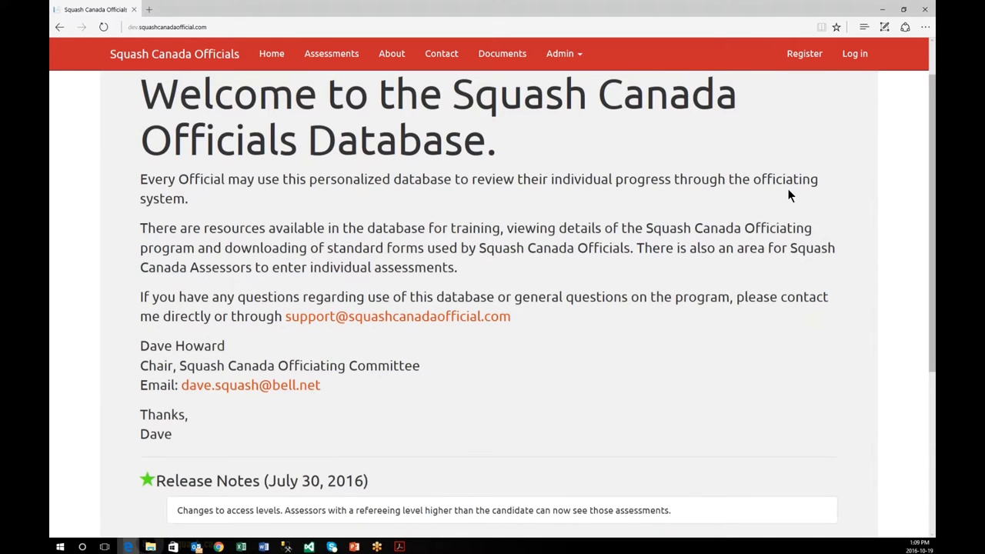
scroll(789, 197, up, 1)
Step: Go to the Register page and place the cursor in the empty First Name field
click(810, 62)
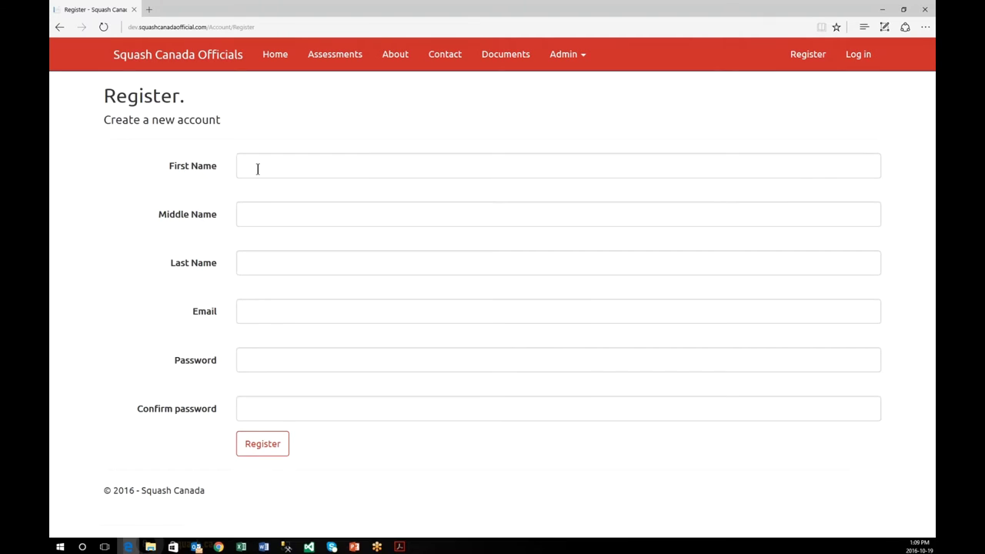
click(255, 311)
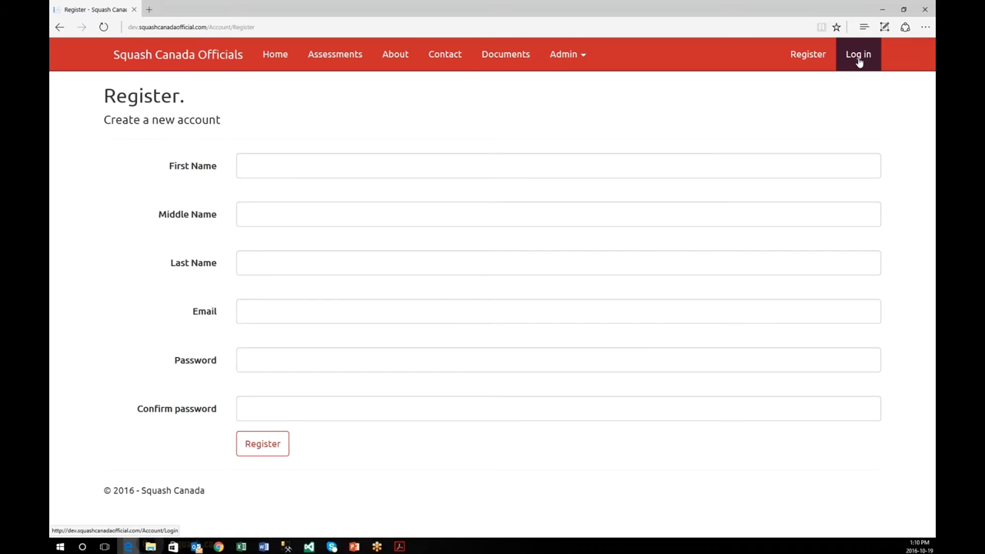
Step: Sign in with the account e-mail and password, revealing the password to check it first
click(860, 61)
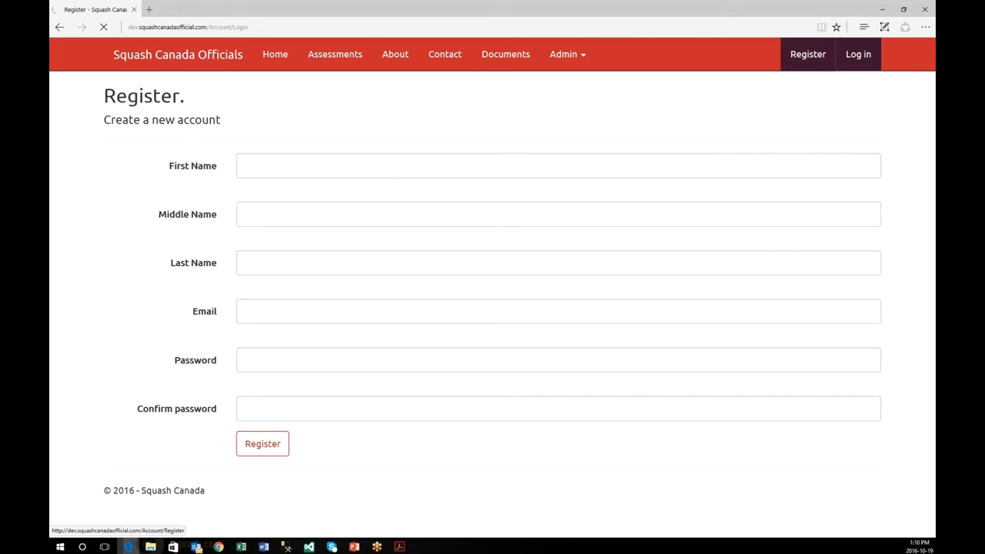
click(208, 174)
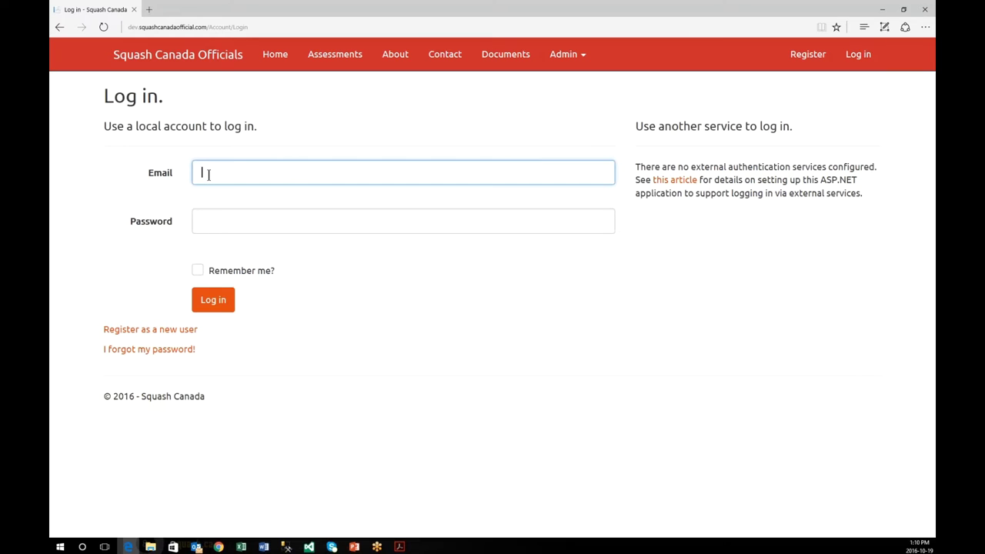
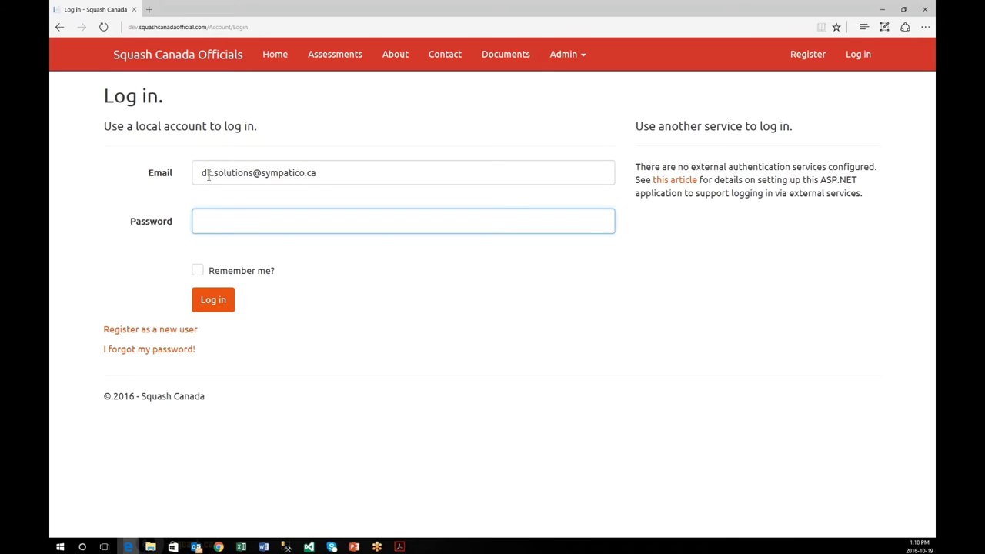
text(••••••••••)
click(599, 221)
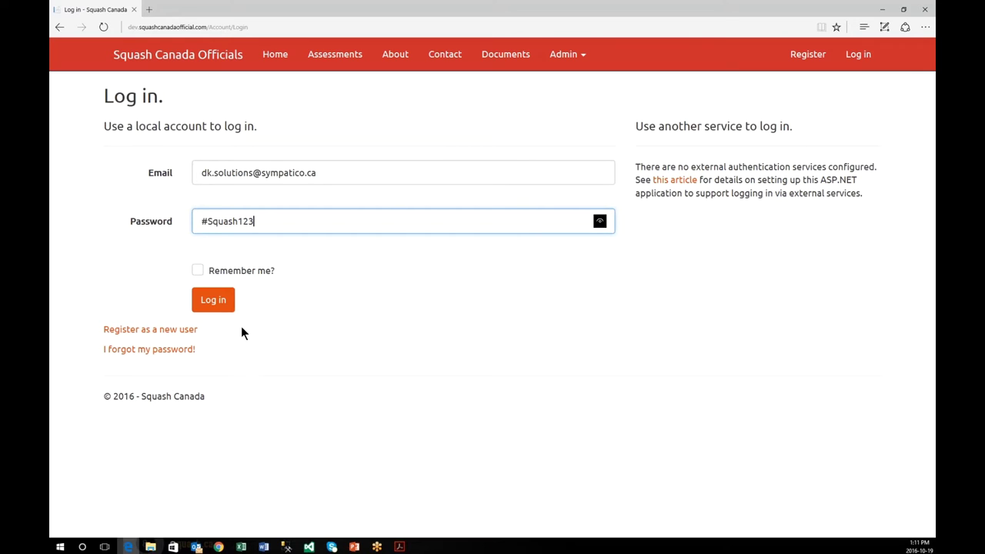
click(223, 306)
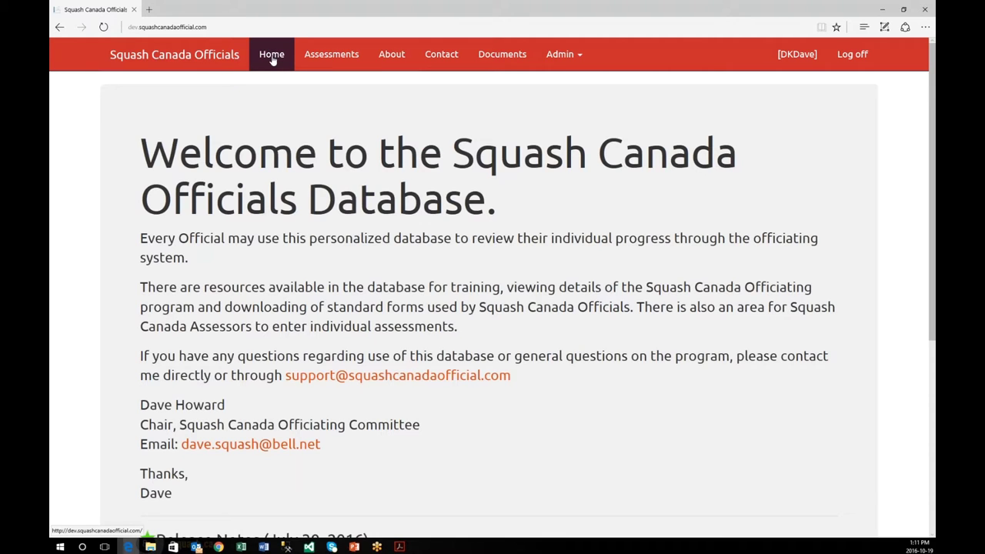
Step: Return to the home page and bring up the Referee Assessments list
click(272, 57)
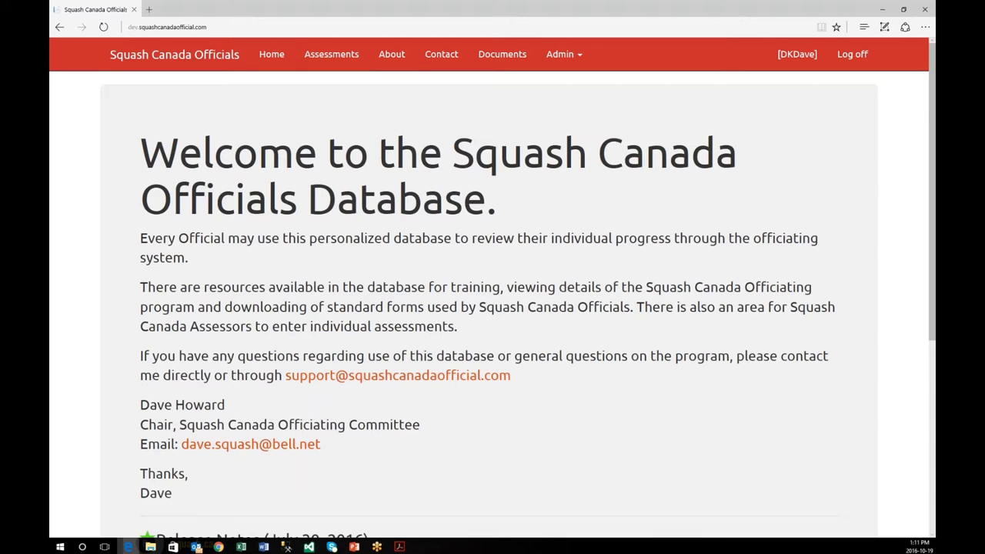
click(334, 61)
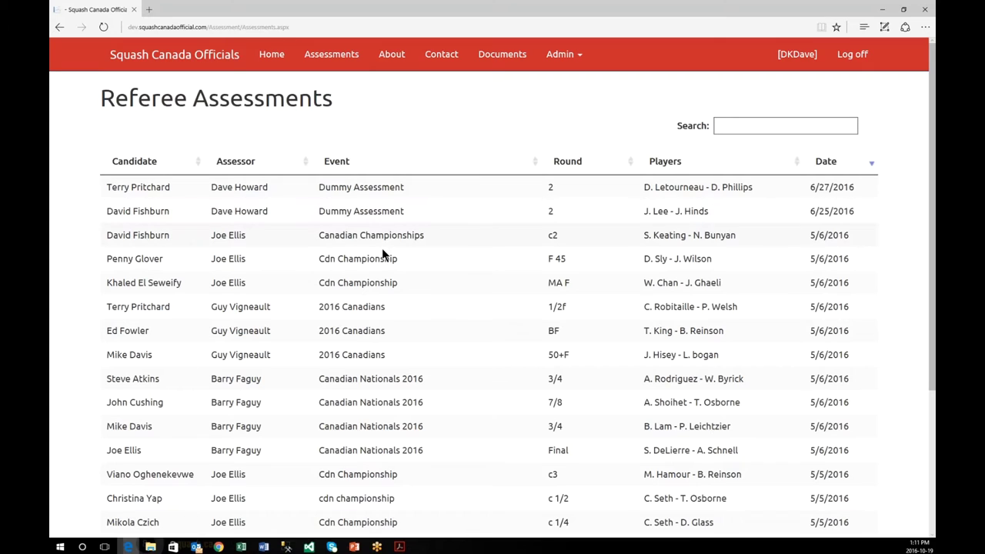
scroll(383, 254, down, 2)
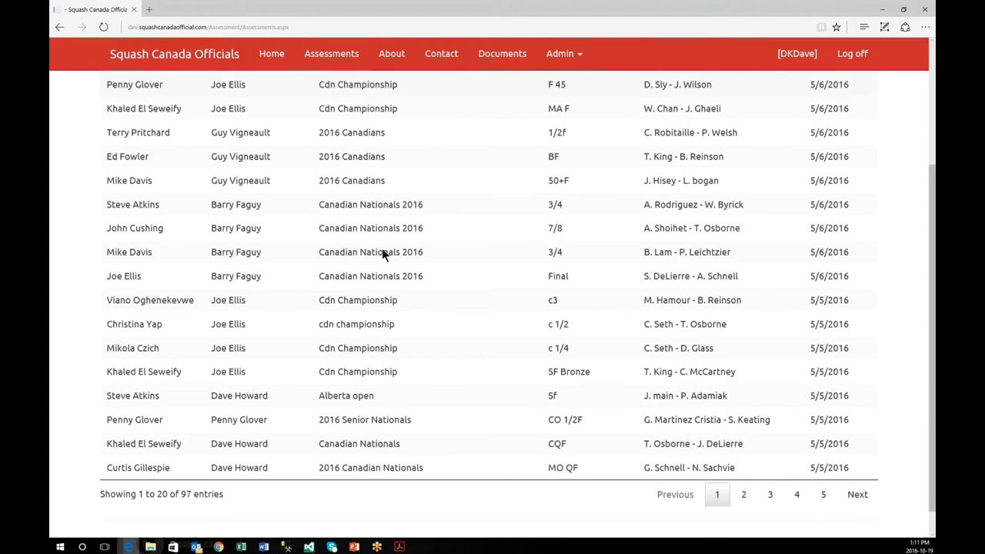
scroll(381, 250, up, 2)
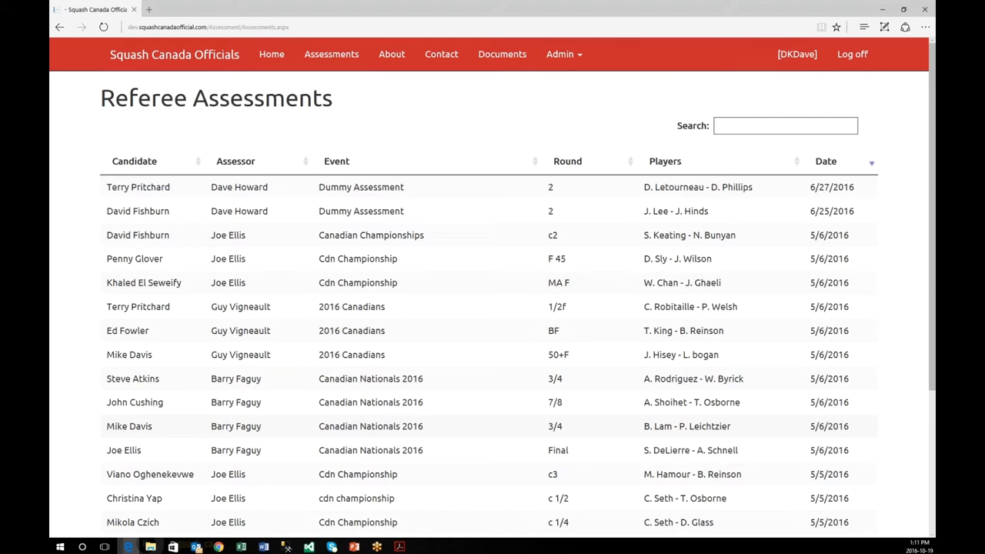
scroll(697, 419, down, 2)
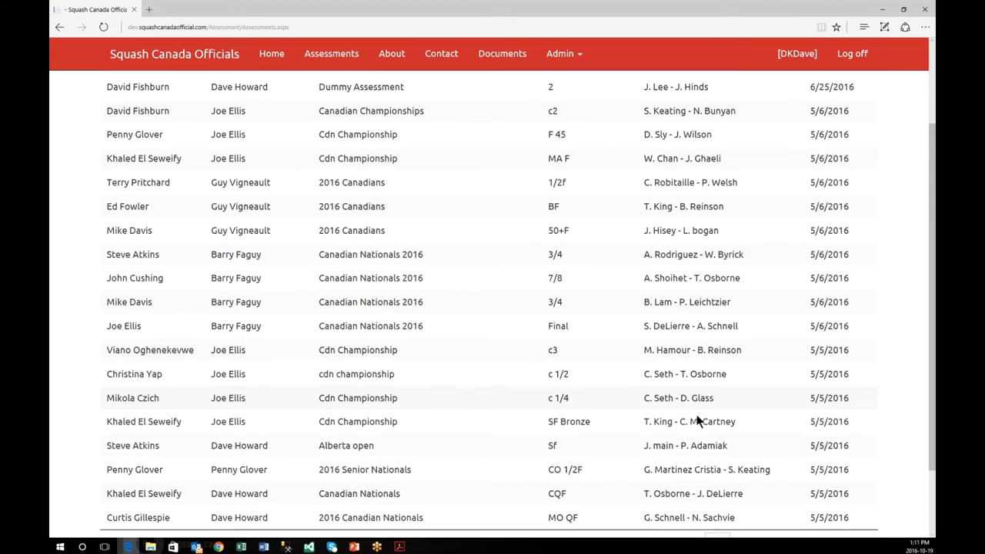
scroll(697, 420, down, 1)
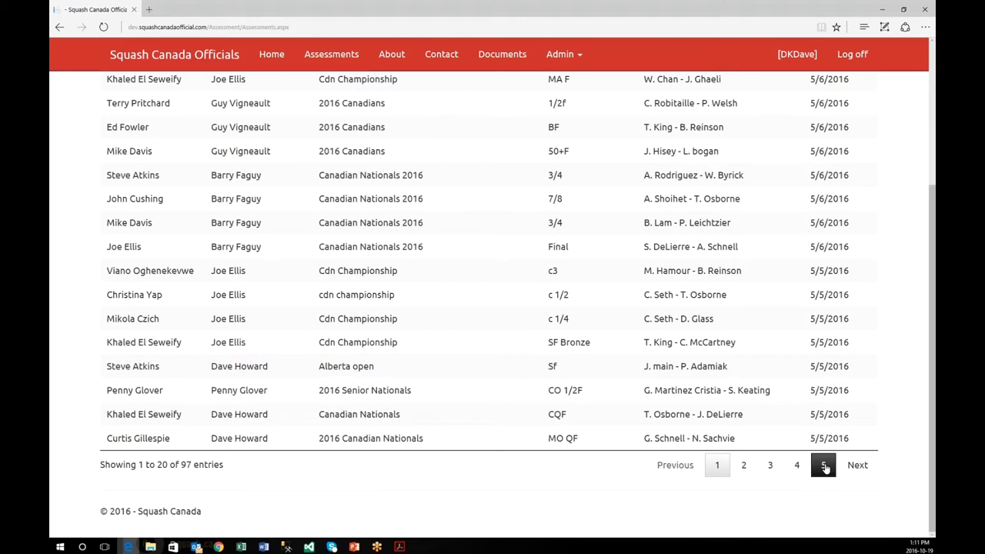
scroll(597, 334, up, 3)
Step: Filter the assessments table by 'dk' down to the single DummyEvent round 1 entry
click(736, 127)
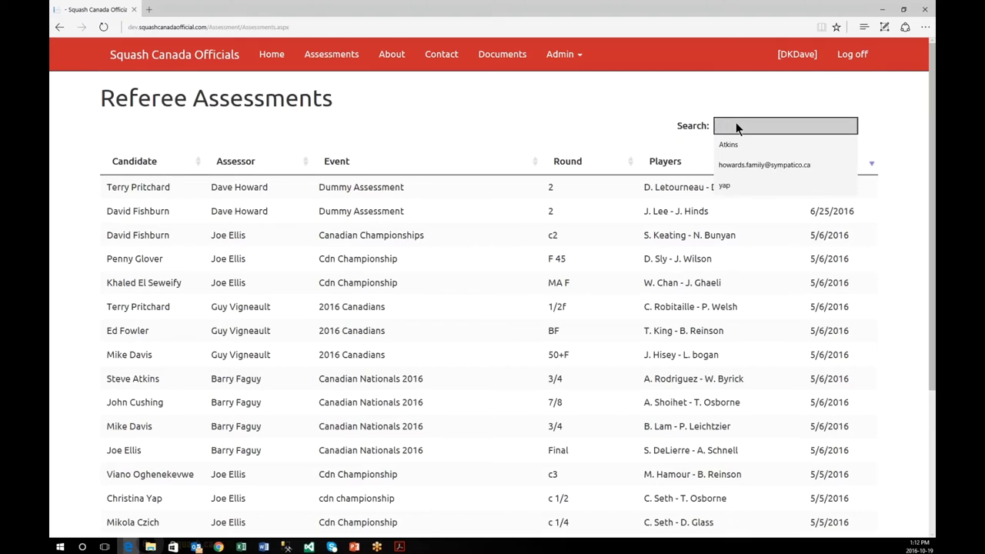
text(dk)
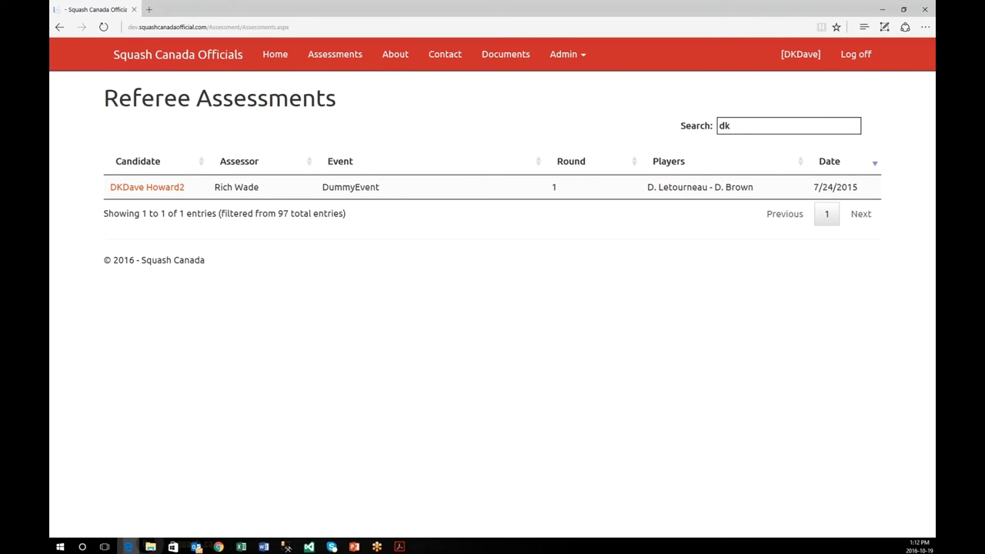
click(149, 189)
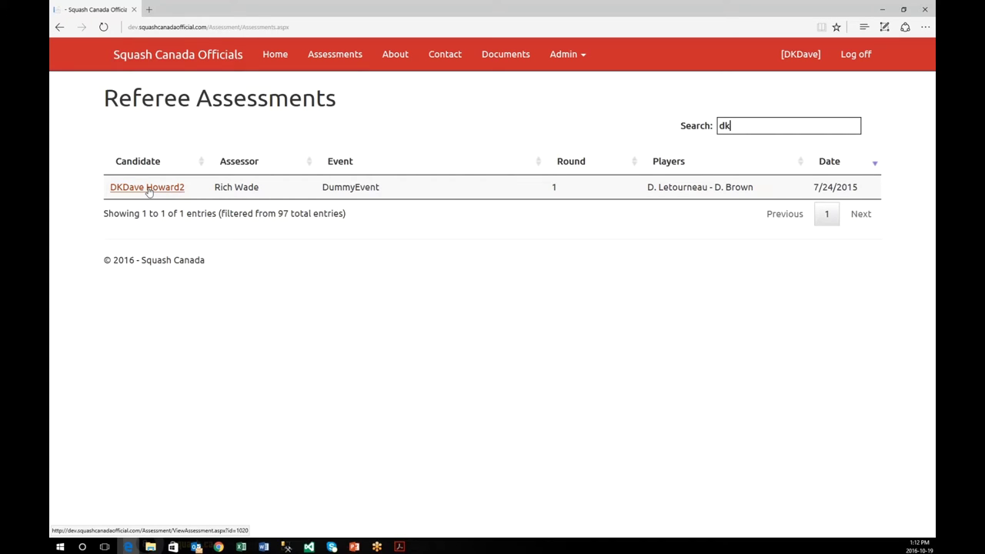
Step: Open the DummyEvent assessment report and review its Match Decisions section
click(148, 189)
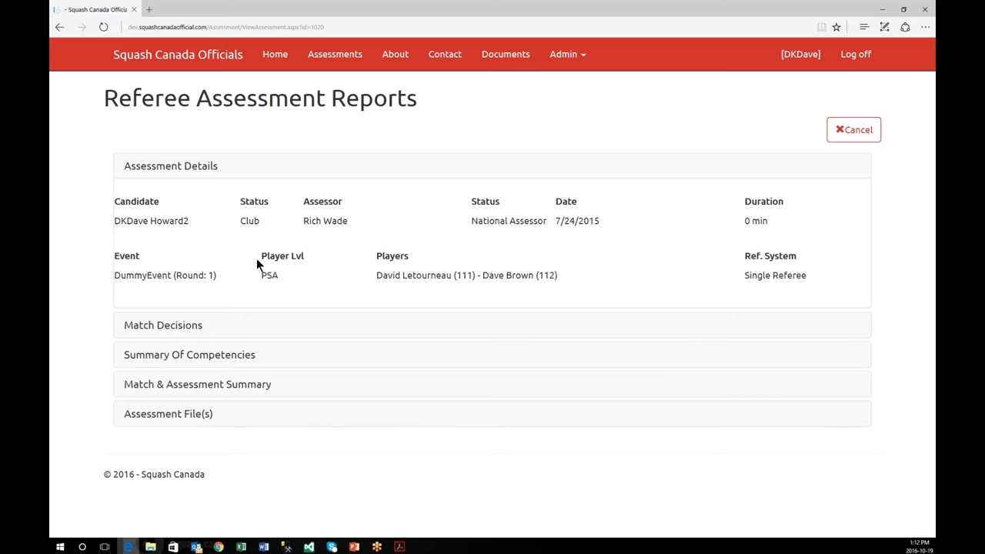
click(189, 328)
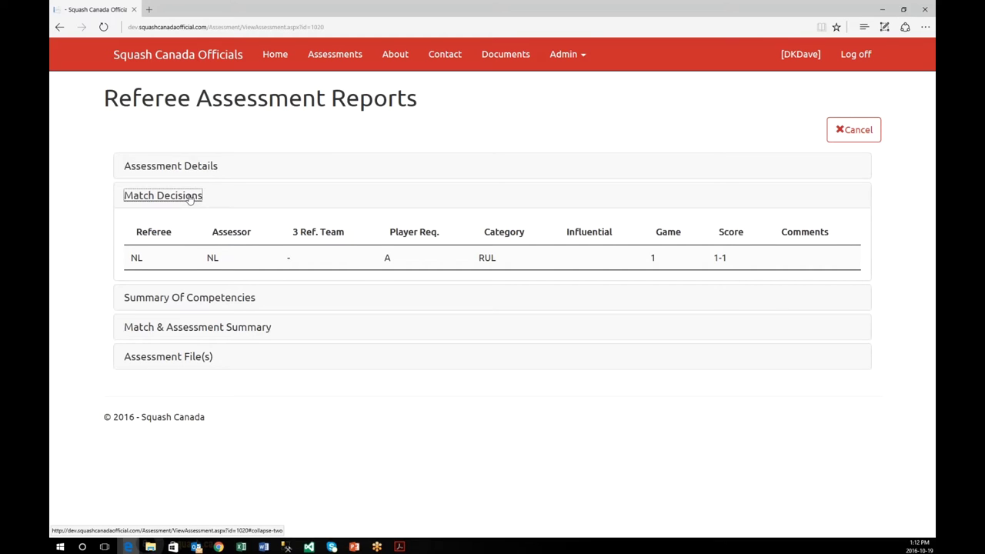
click(189, 197)
Step: Expand and scroll through the Summary Of Competencies section, then collapse it
click(225, 230)
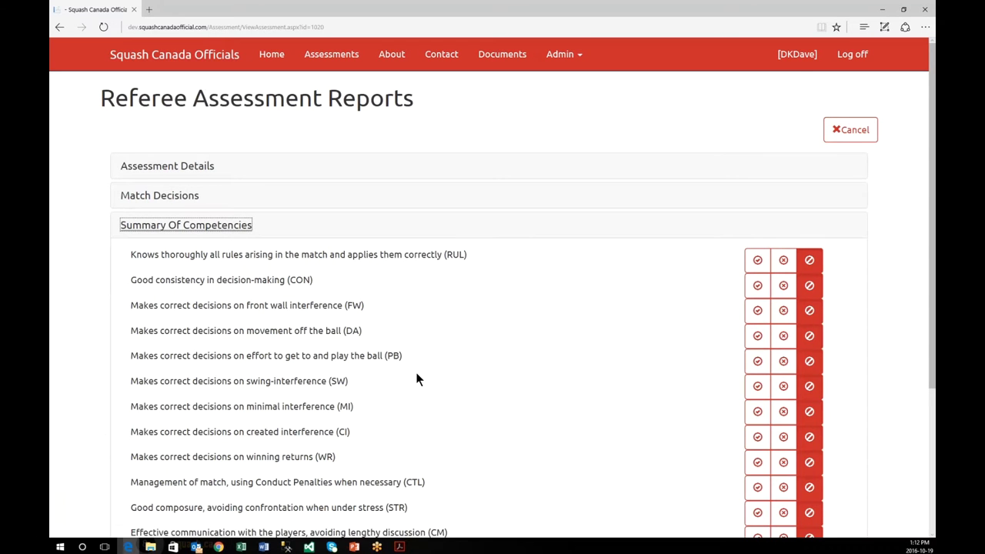
scroll(417, 377, down, 2)
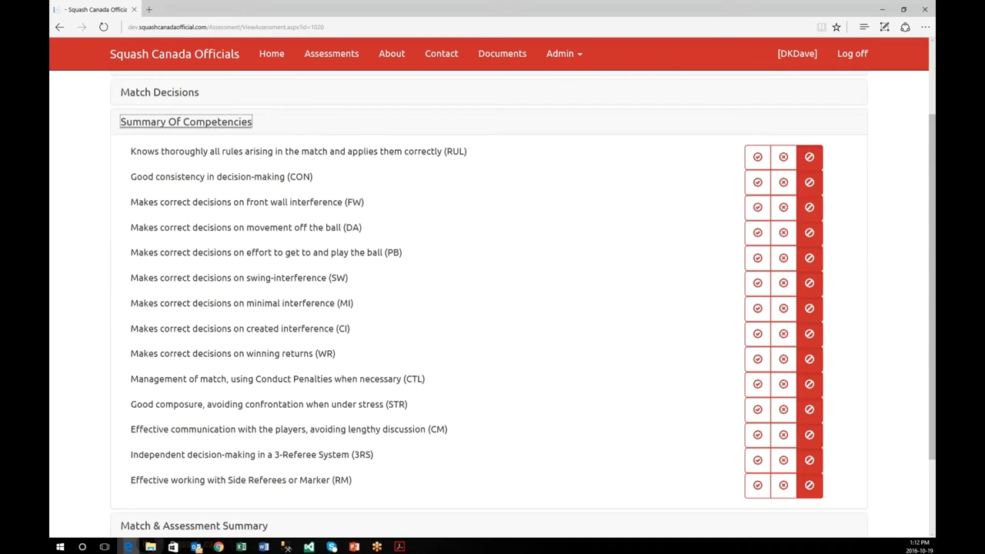
scroll(493, 307, down, 2)
scroll(492, 308, up, 3)
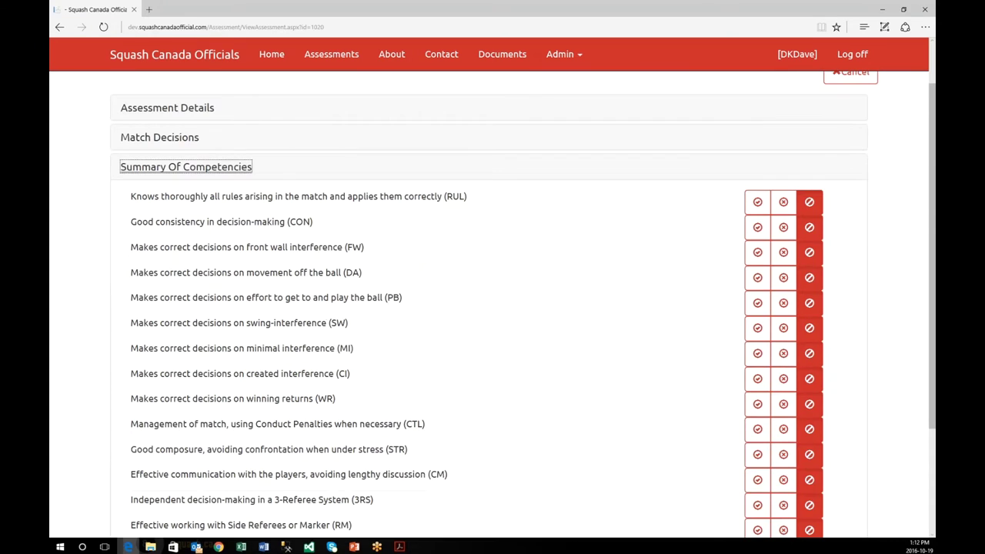
scroll(493, 307, down, 1)
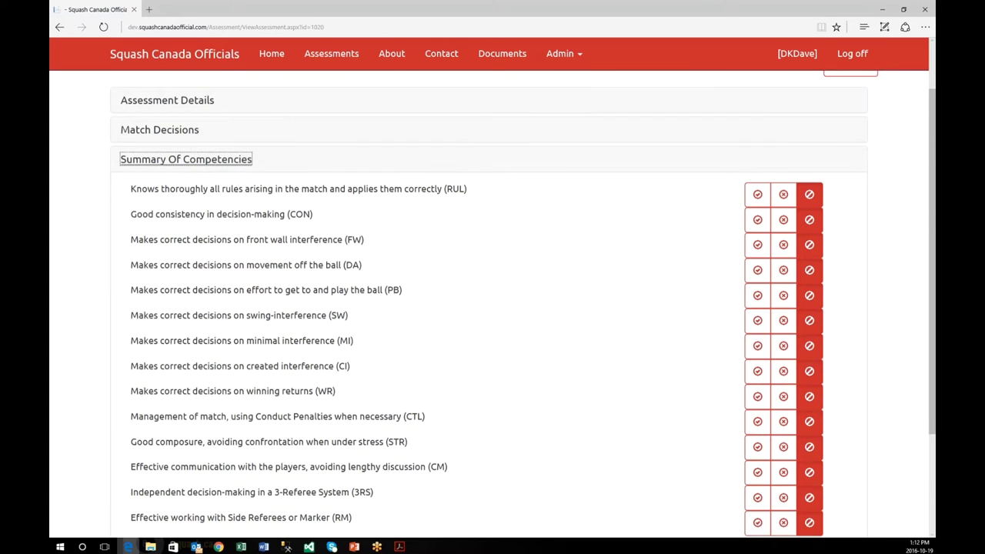
scroll(246, 86, down, 2)
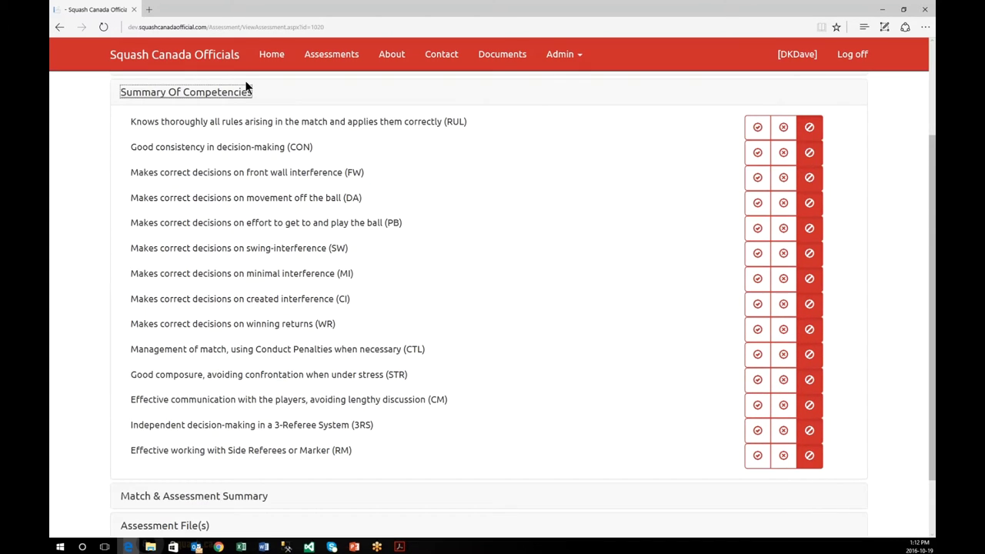
click(245, 88)
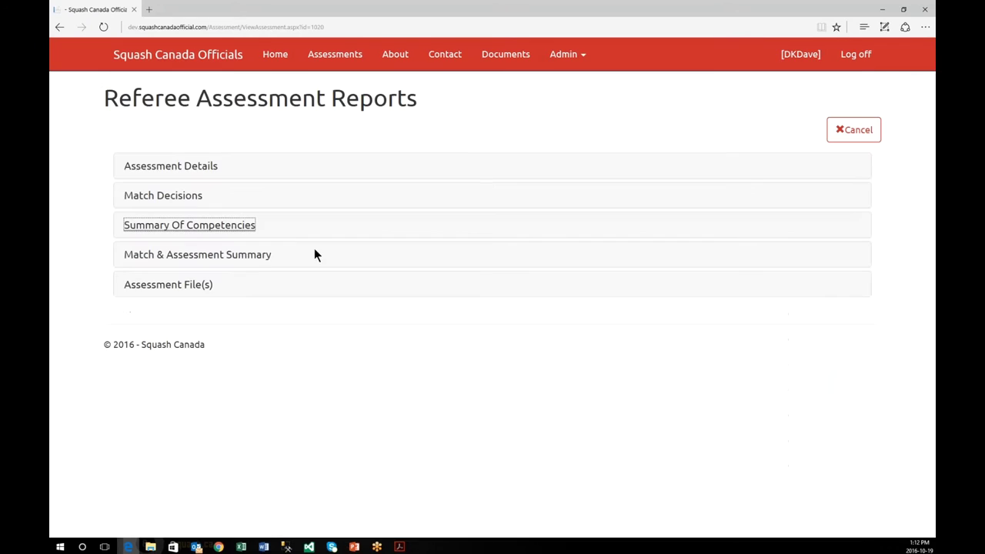
Step: Review the Match & Assessment Summary's QCP - National recommendation, then cancel out of the report
click(243, 257)
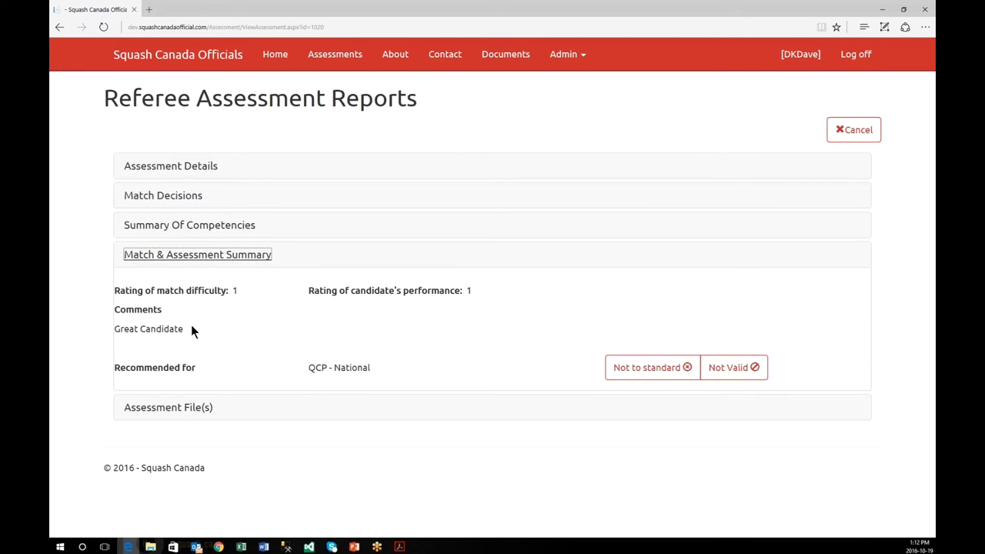
drag(373, 368, 306, 369)
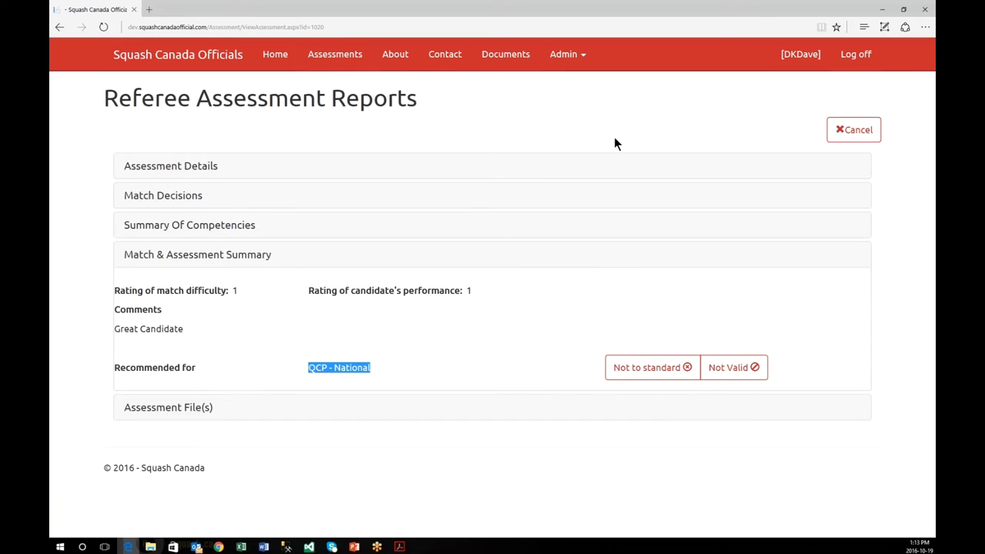
click(855, 131)
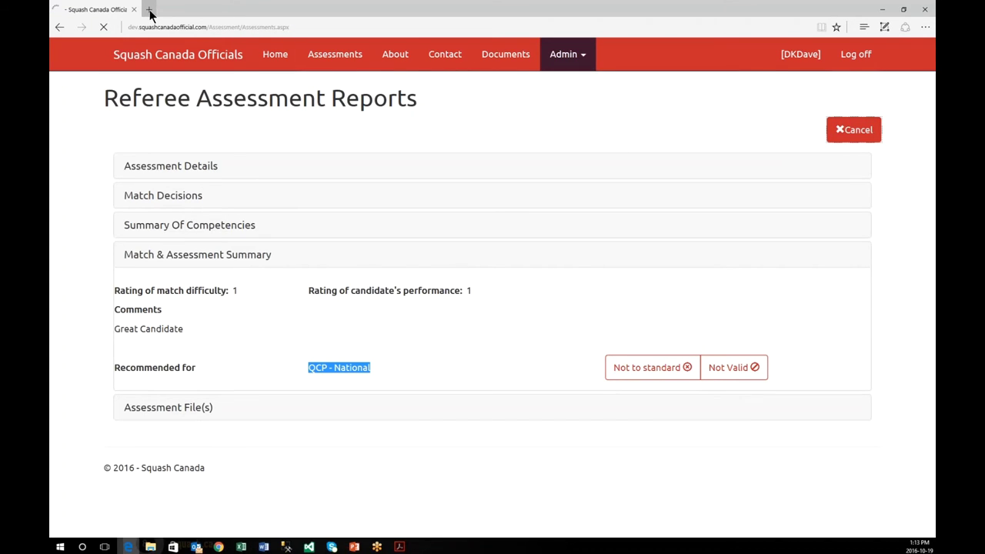
Step: In a new tab, sign in to the live site with the saved account details
click(150, 10)
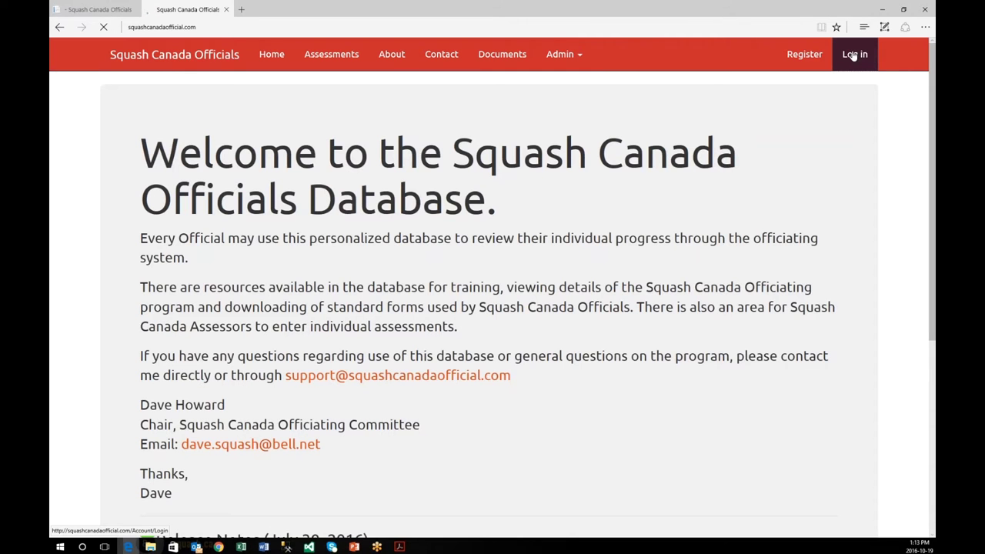
click(858, 54)
click(269, 179)
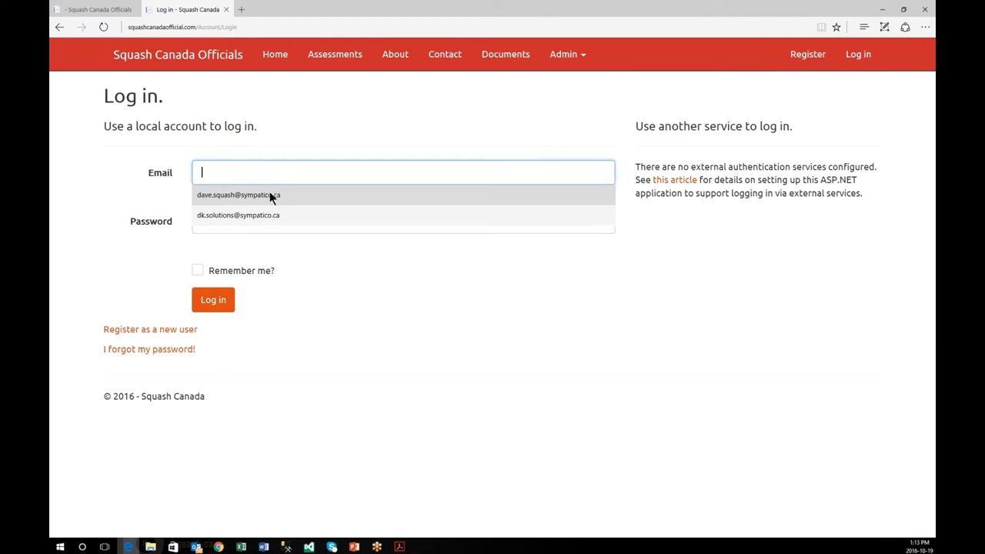
click(269, 194)
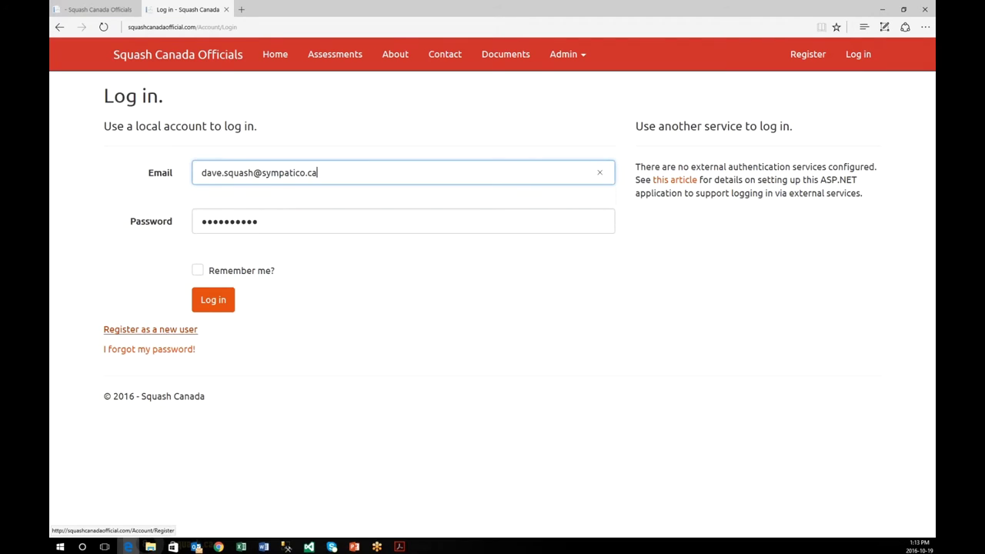
click(219, 306)
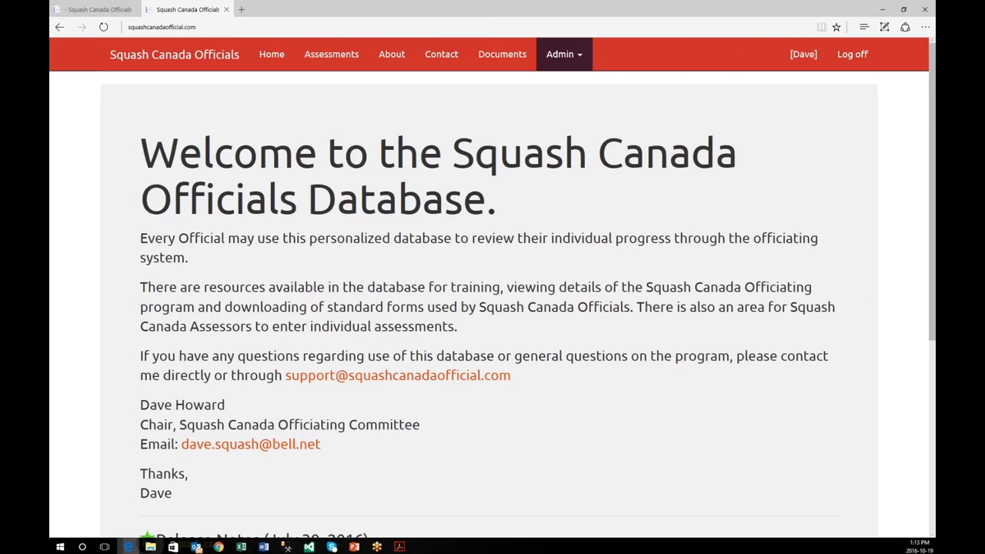
Step: Open the live site's Referee Assessments list, glancing back at the development site's tab
click(356, 62)
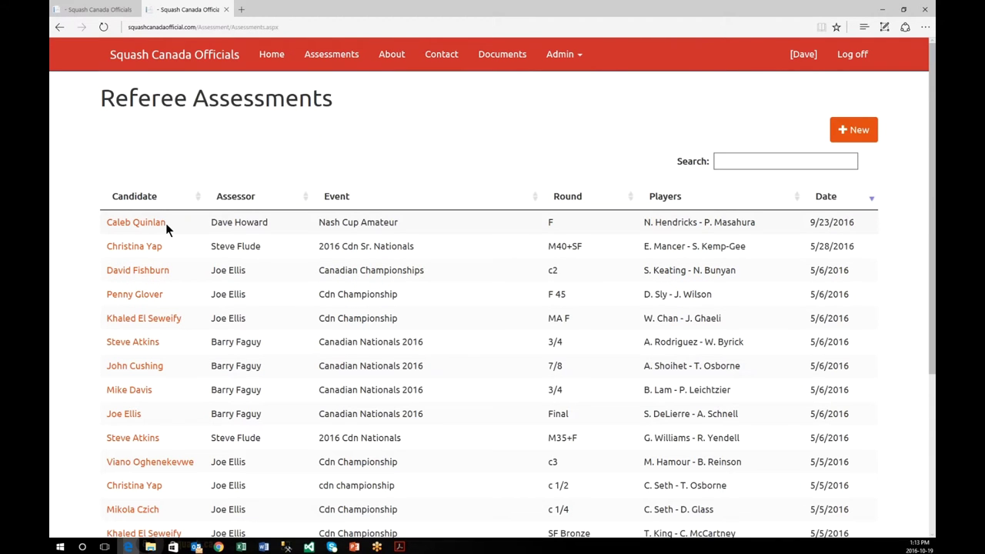
scroll(165, 223, down, 2)
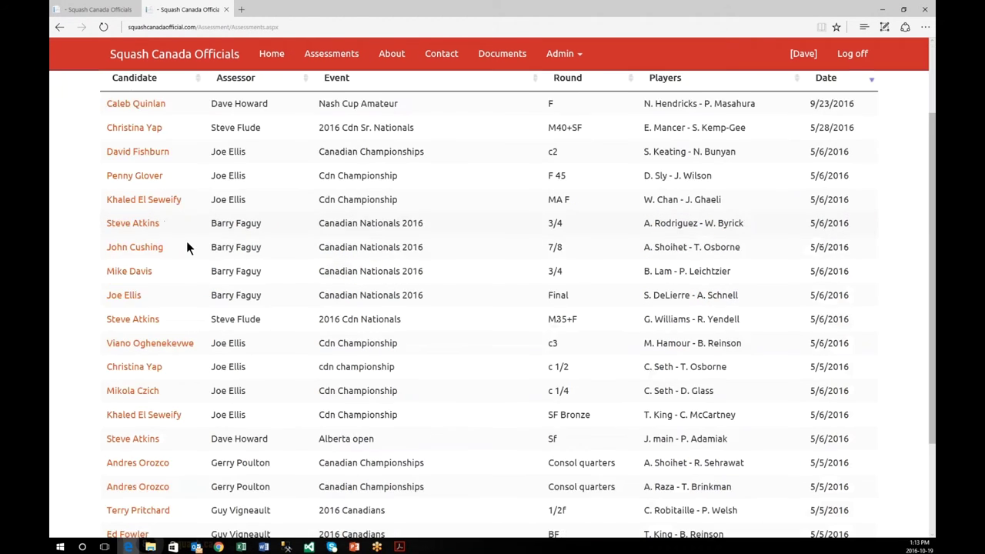
scroll(187, 241, up, 2)
click(85, 10)
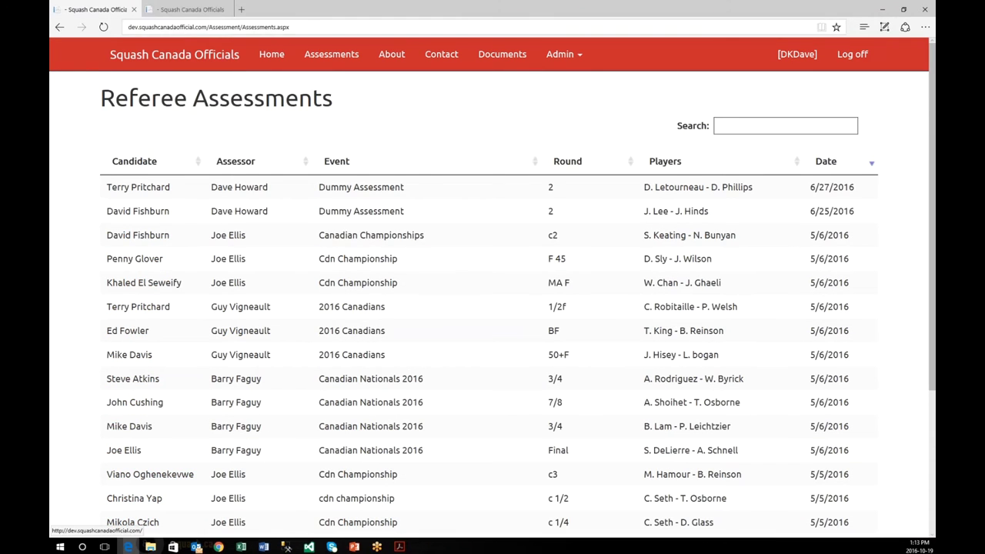
click(190, 10)
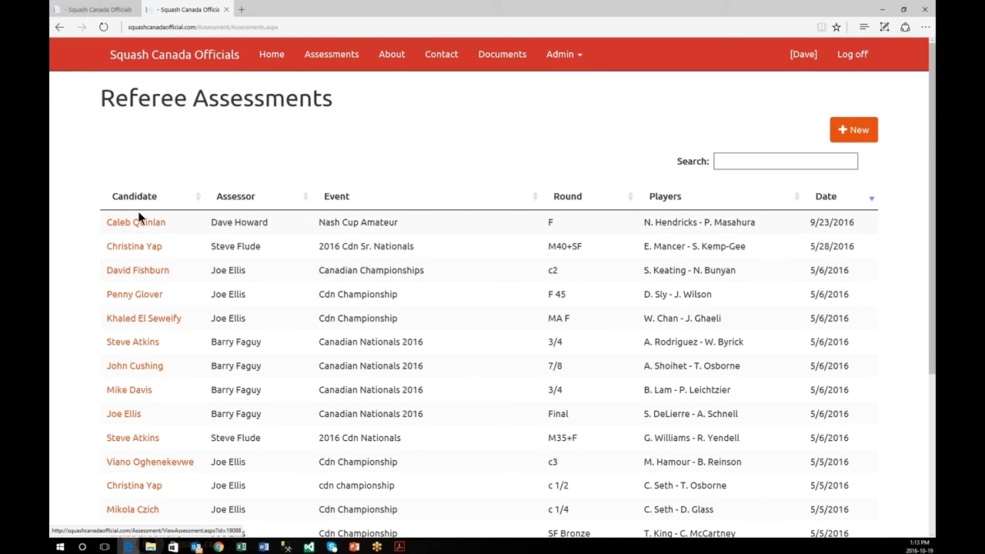
Step: Search the live assessments for 'dk' and open the single DummyEvent round 1 report
click(740, 161)
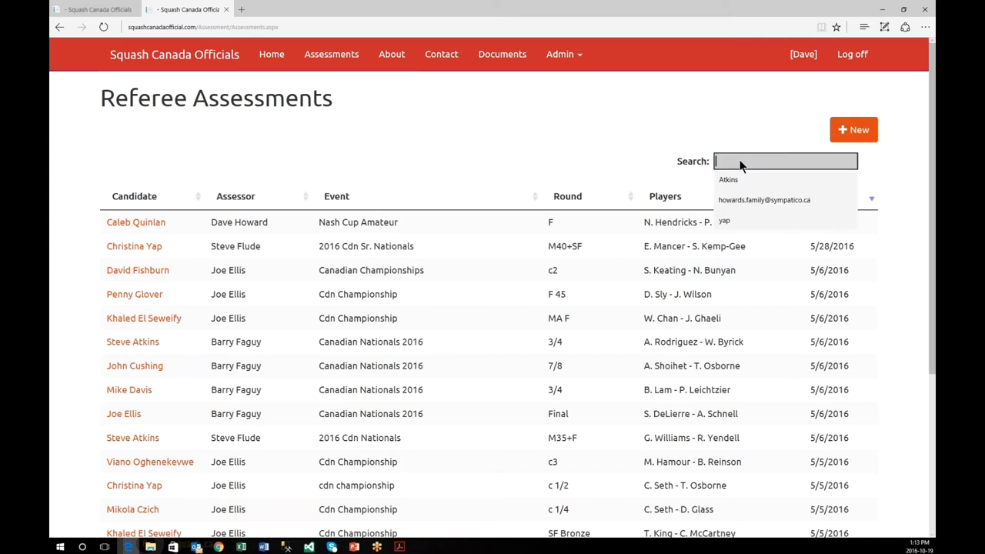
text(s)
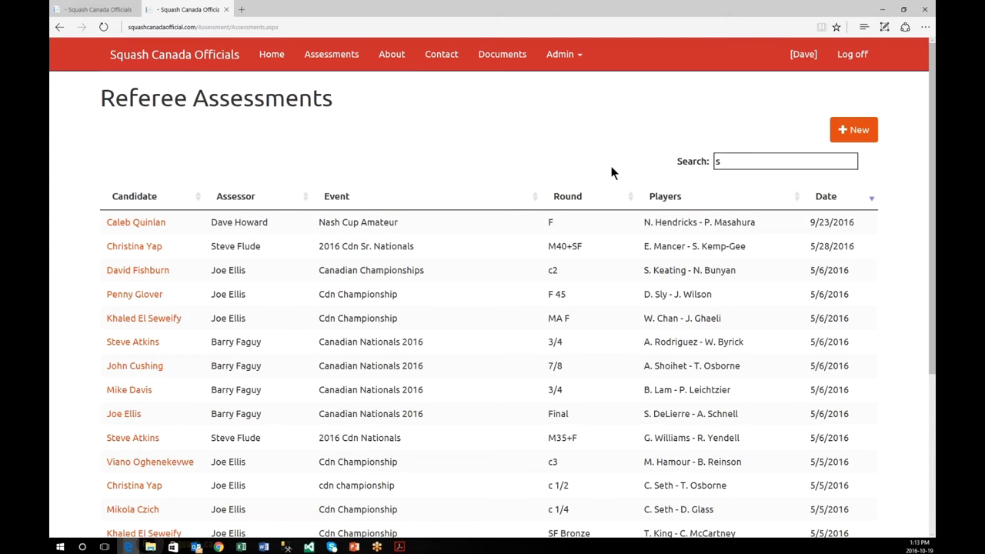
text(k)
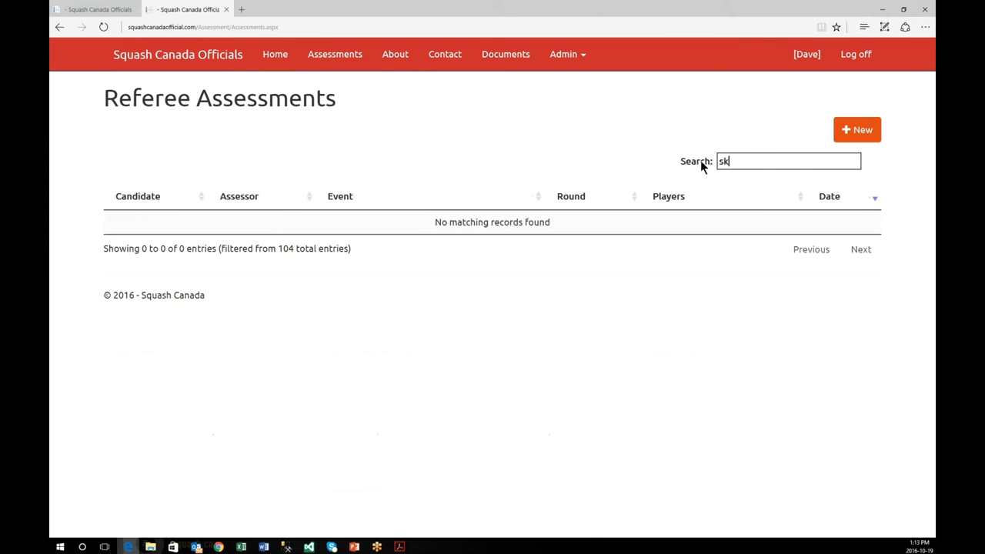
key(BackSpace)
key(BackSpace)
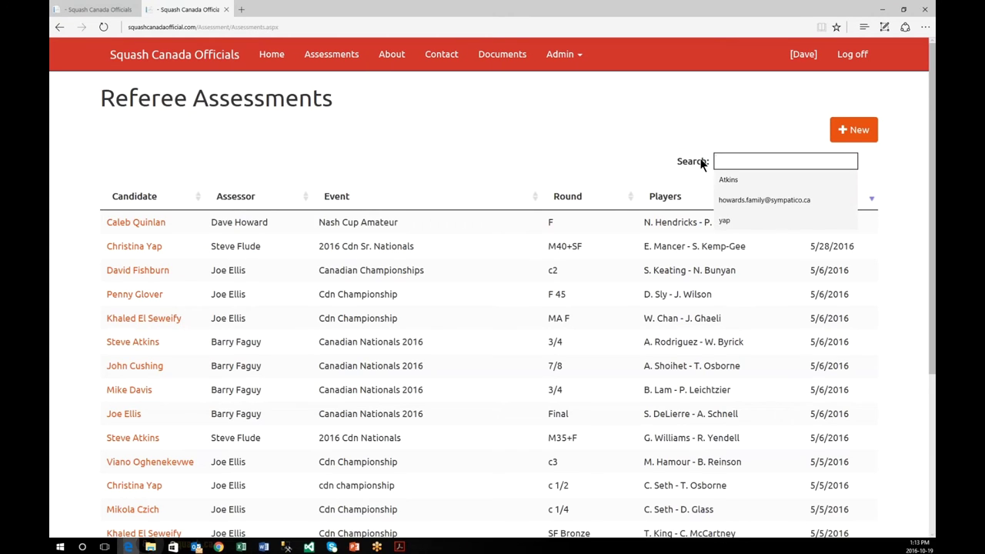
text(sk)
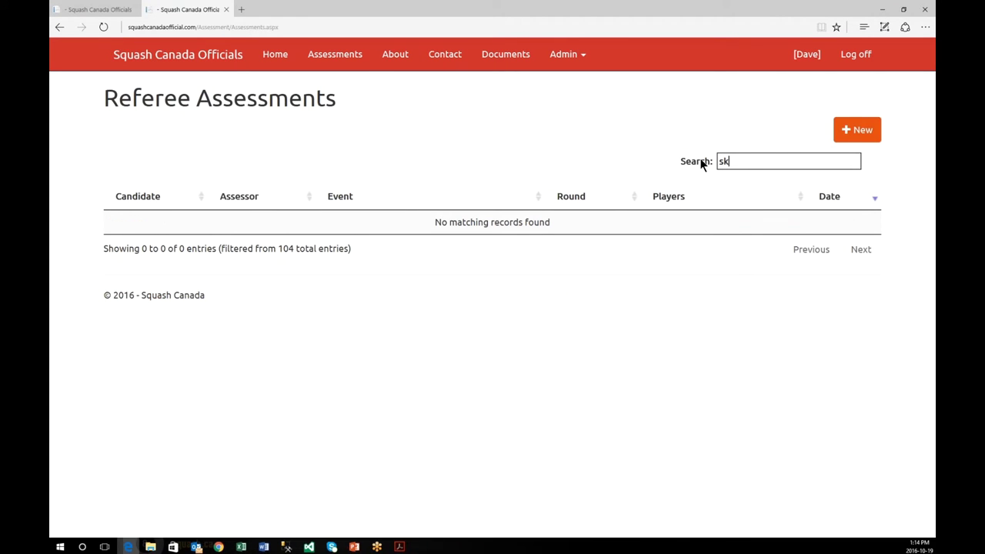
key(BackSpace)
key(BackSpace)
text(d)
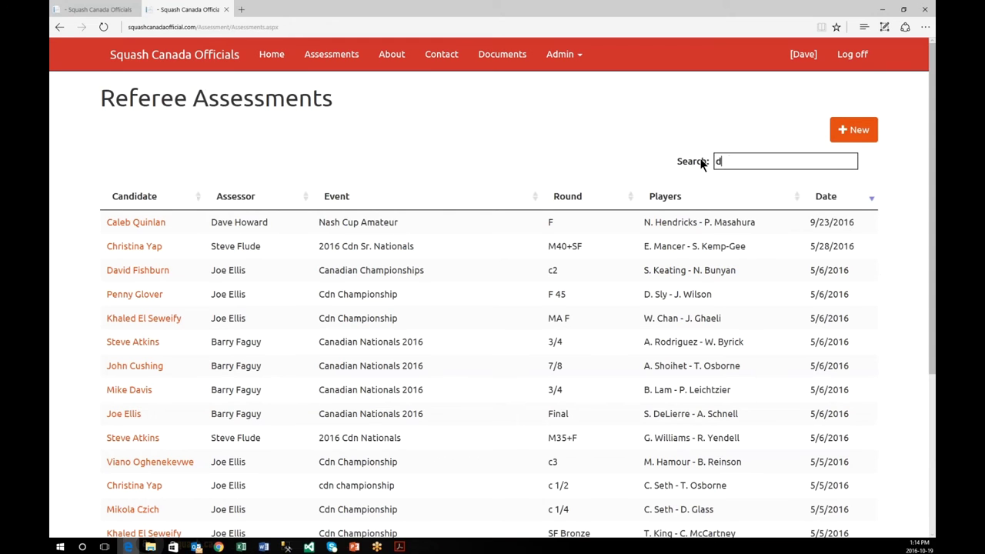
text(k)
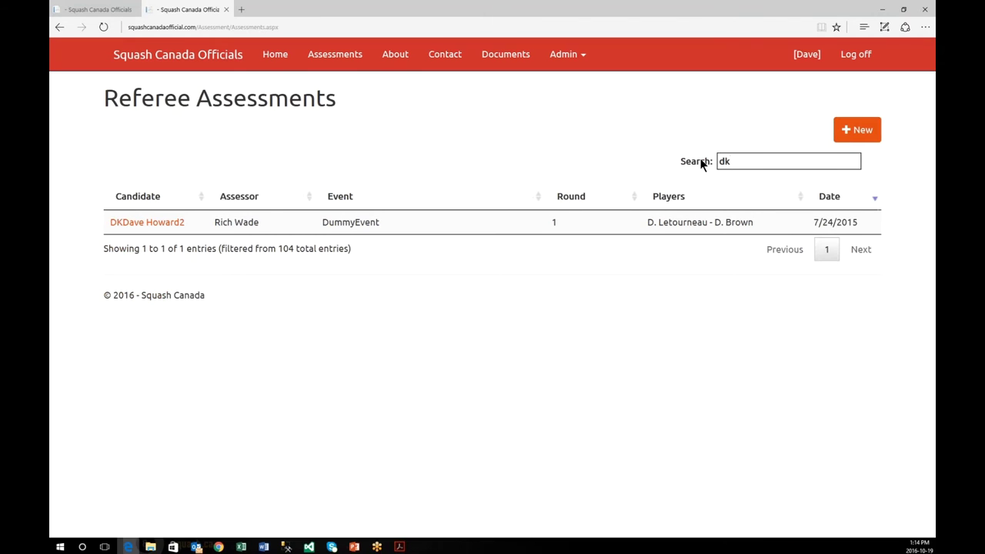
click(150, 220)
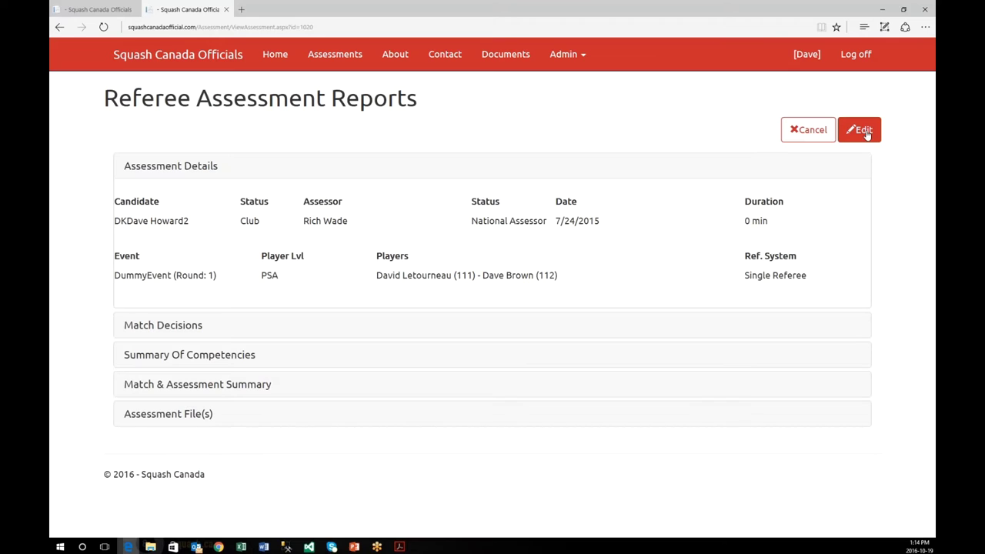
Step: Try editing the DummyEvent report, then return to the dev site's full assessments list
click(867, 133)
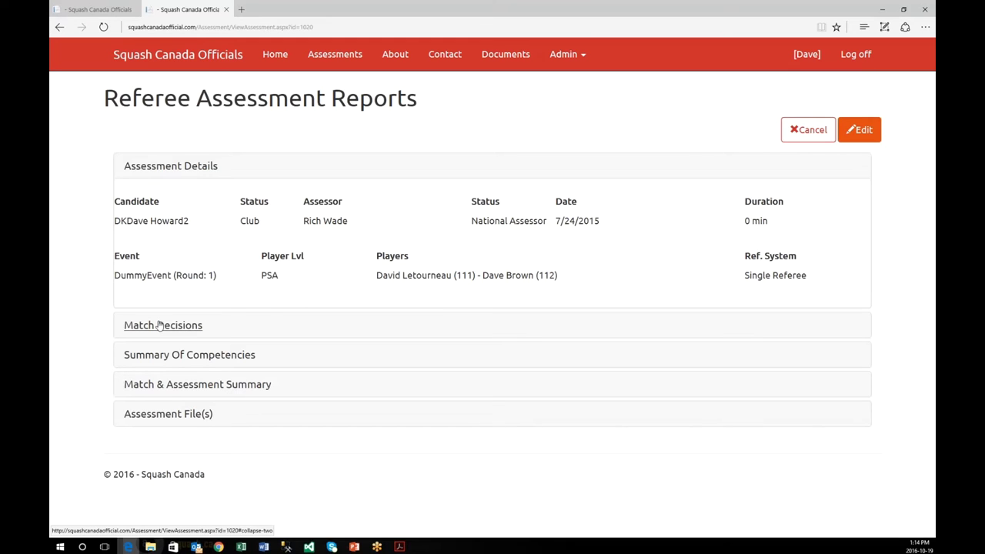
click(73, 10)
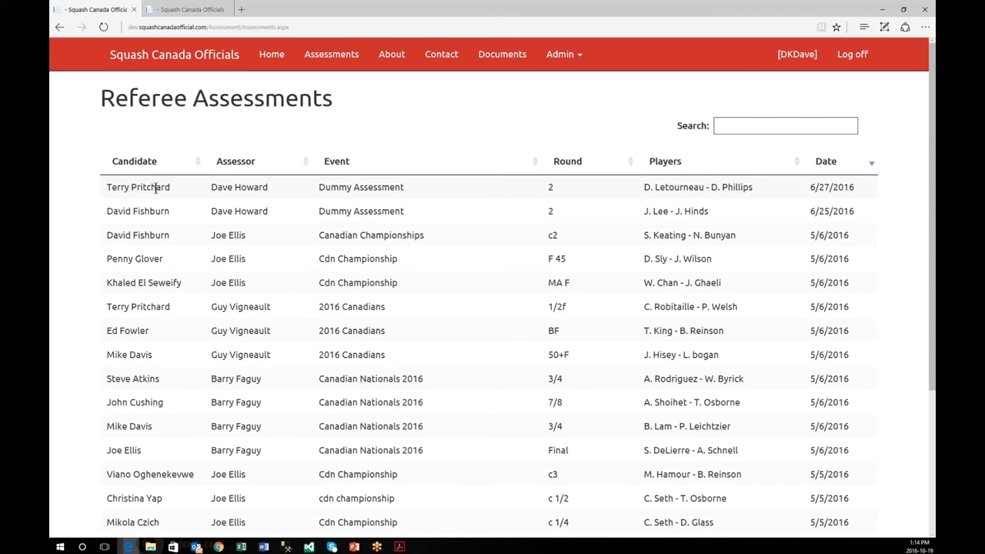
Step: On the live site's tab, cancel the report to show the unfiltered Referee Assessments list
click(195, 11)
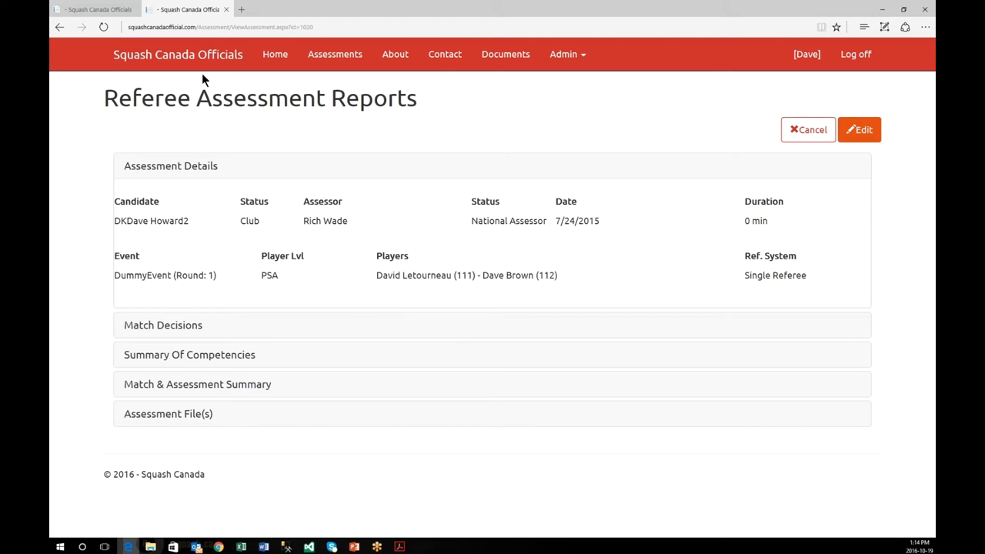
click(804, 133)
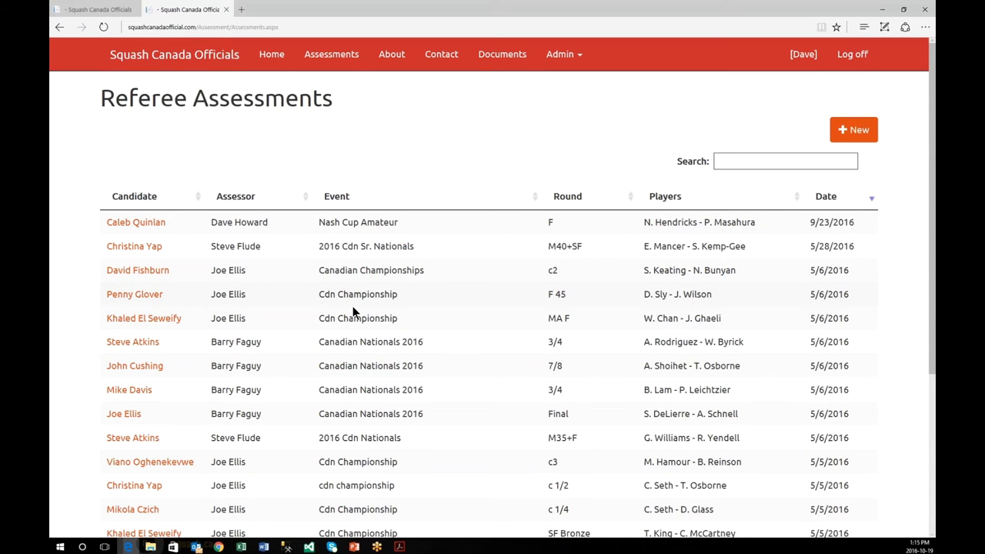
Step: Search the Referee Assessments for 'dave', narrowing the list to 25 of 104 entries from one assessor
scroll(354, 311, down, 1)
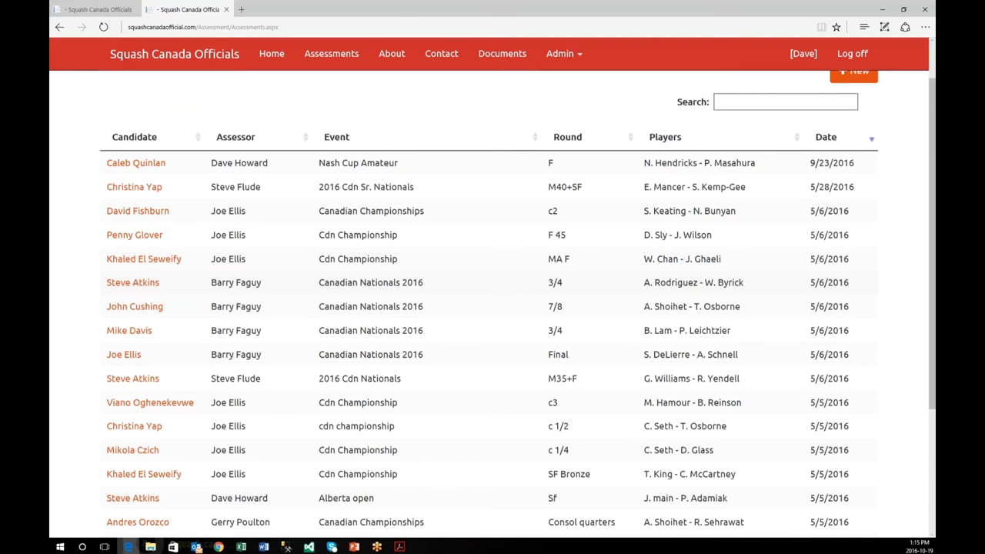
scroll(636, 408, down, 3)
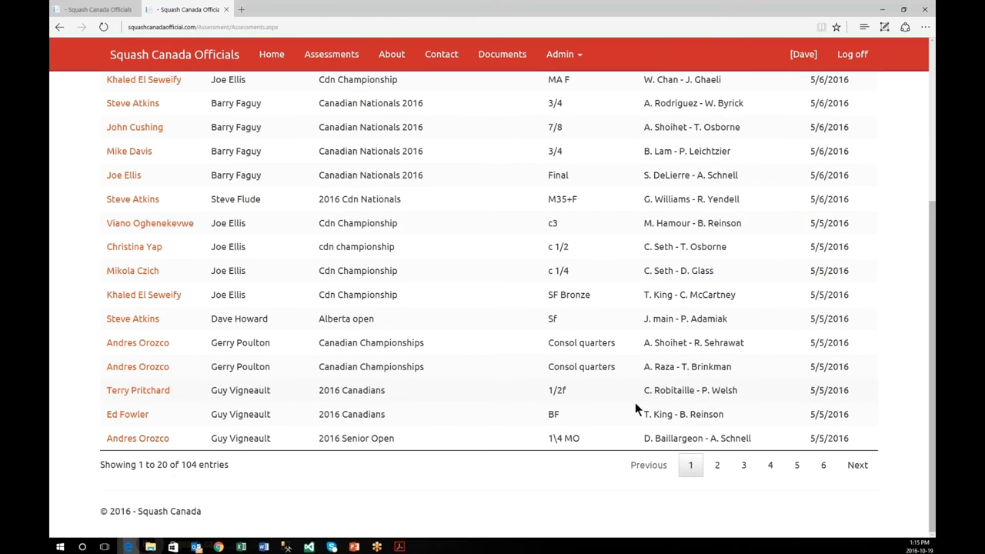
scroll(635, 403, up, 4)
click(785, 161)
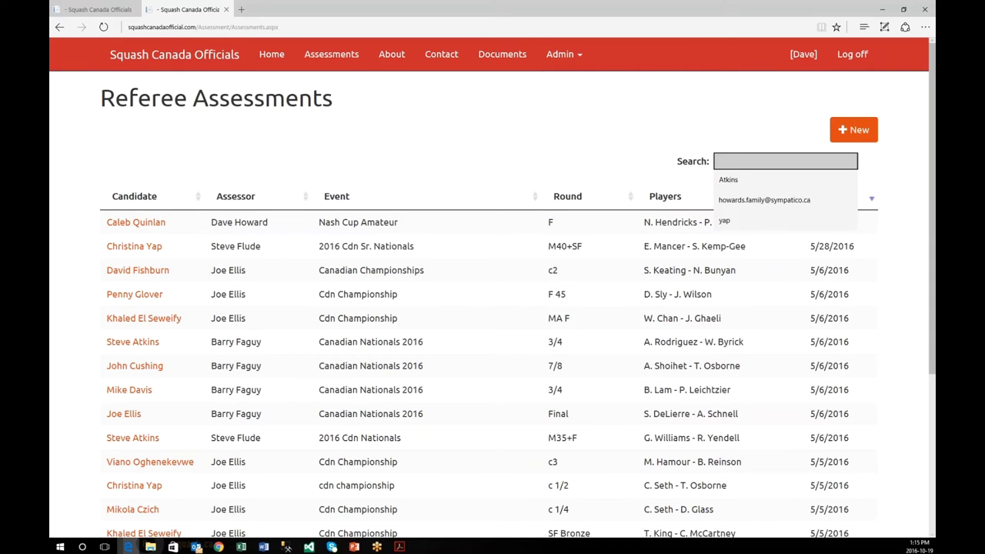
text(d)
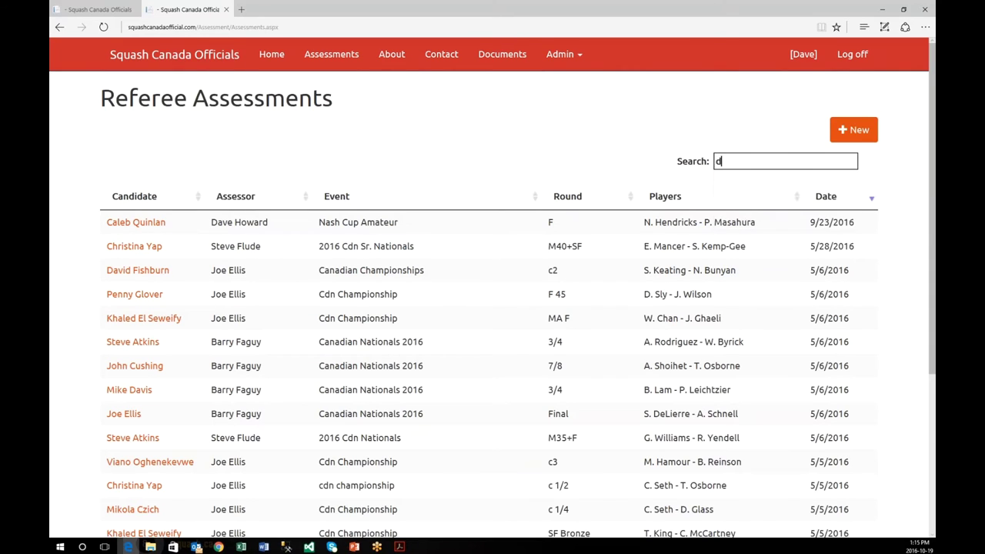
text(av)
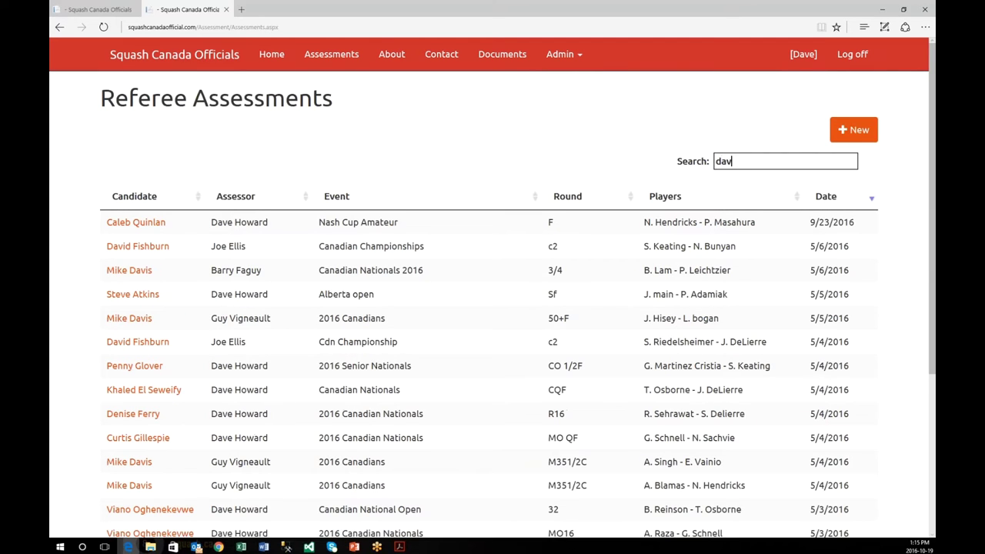
text(i)
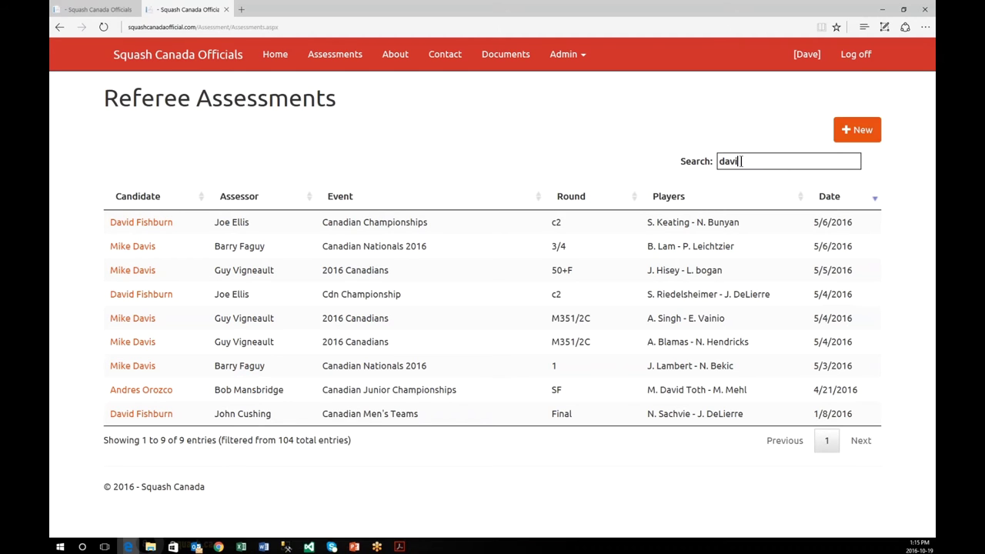
key(BackSpace)
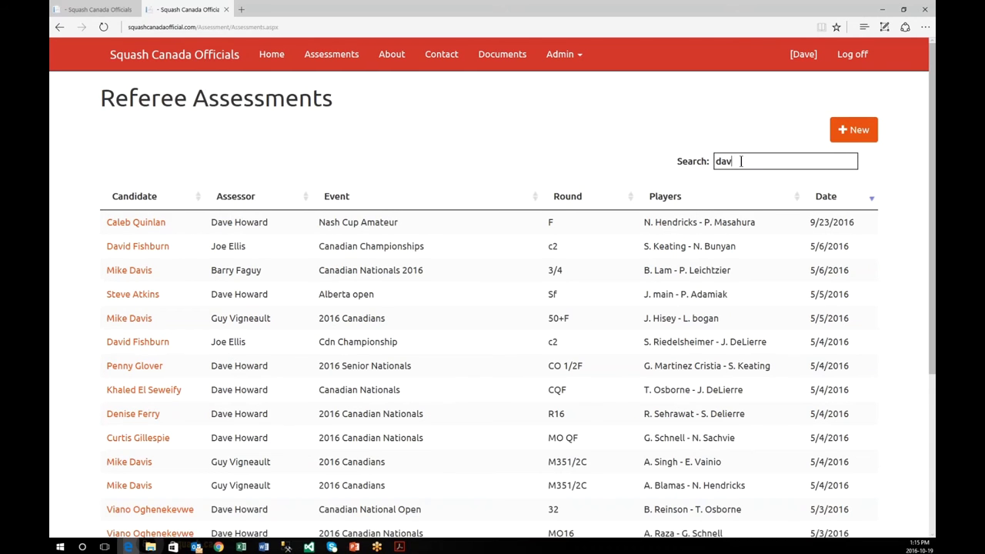
text(e)
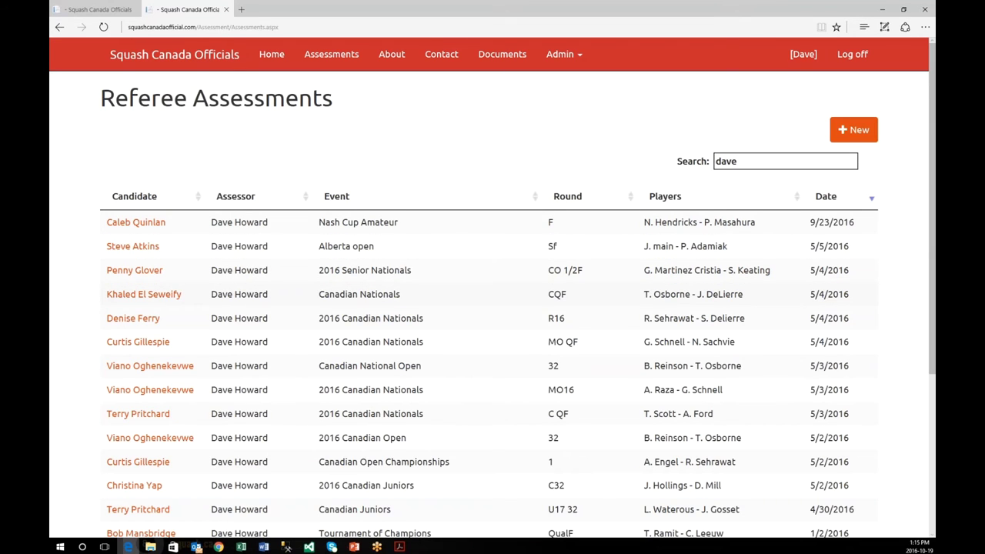
scroll(312, 306, down, 1)
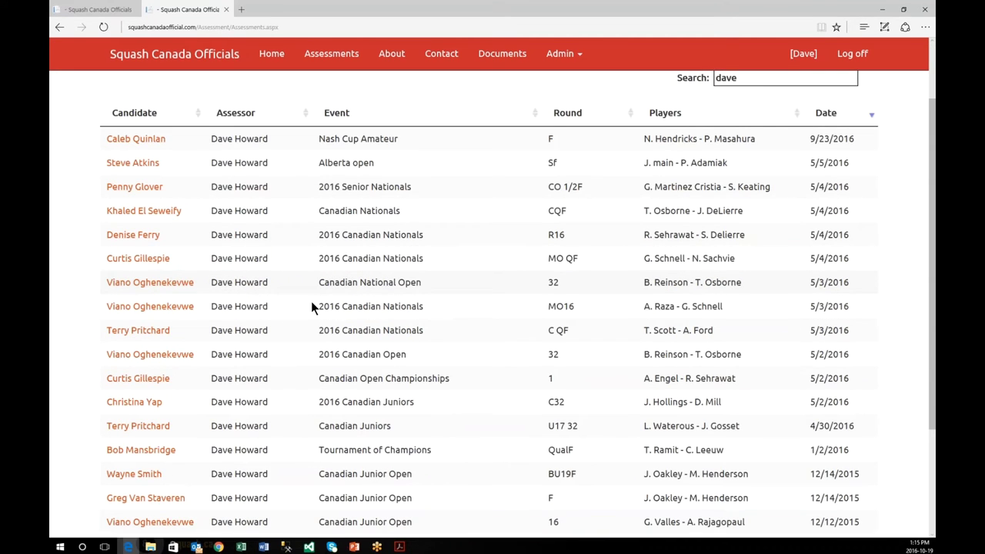
scroll(312, 305, down, 2)
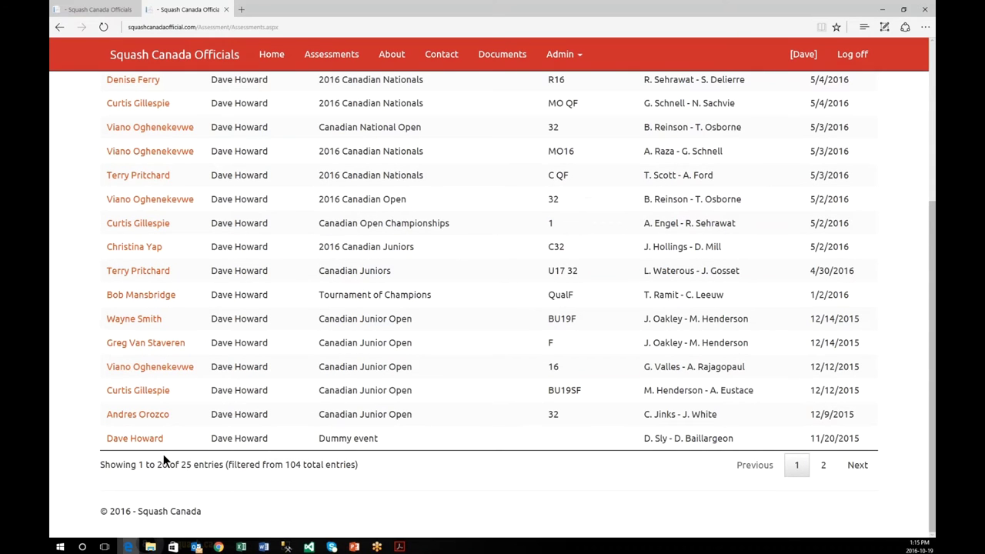
scroll(196, 418, up, 1)
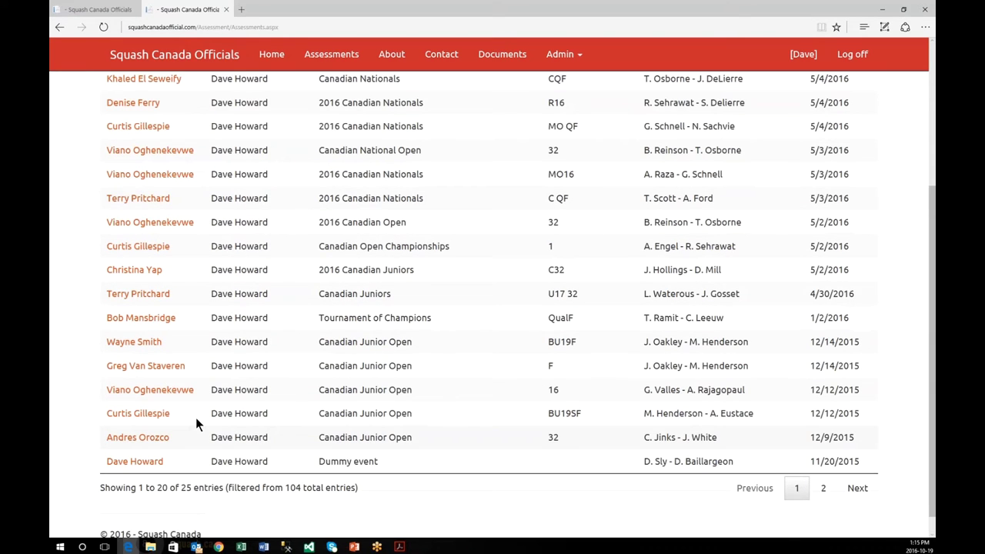
Step: Download Assessment_8023_0.pdf from the Dummy event assessment's attached files and open it
scroll(195, 417, down, 1)
click(135, 439)
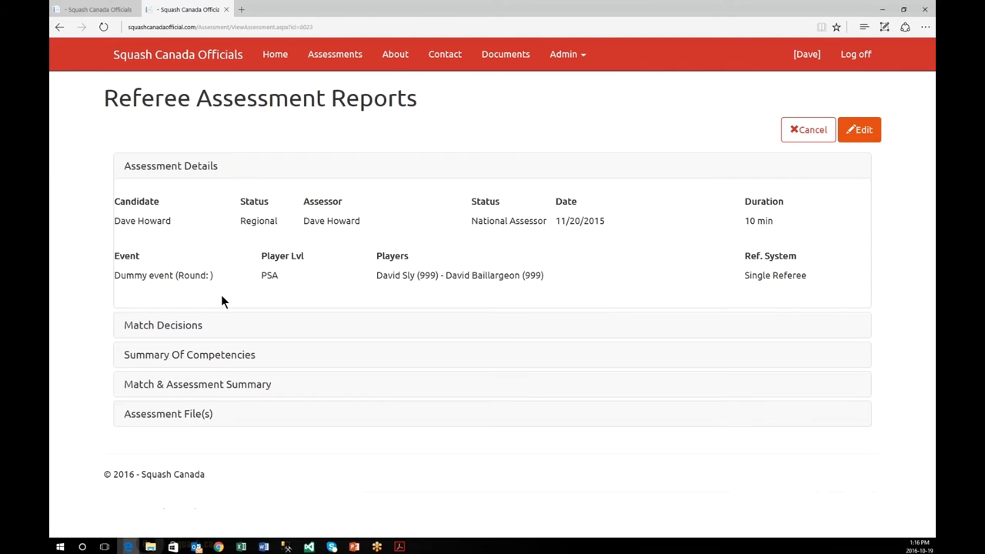
click(204, 415)
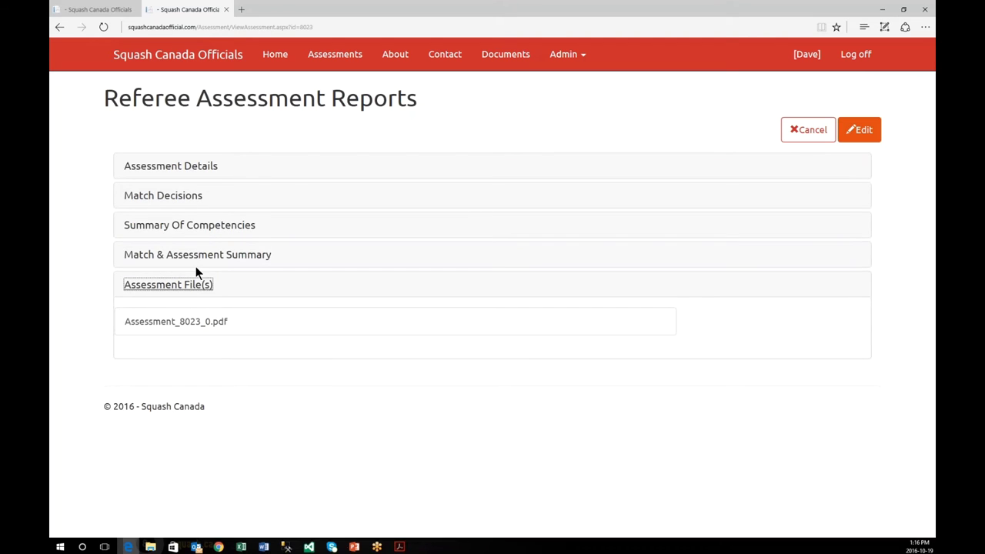
click(202, 325)
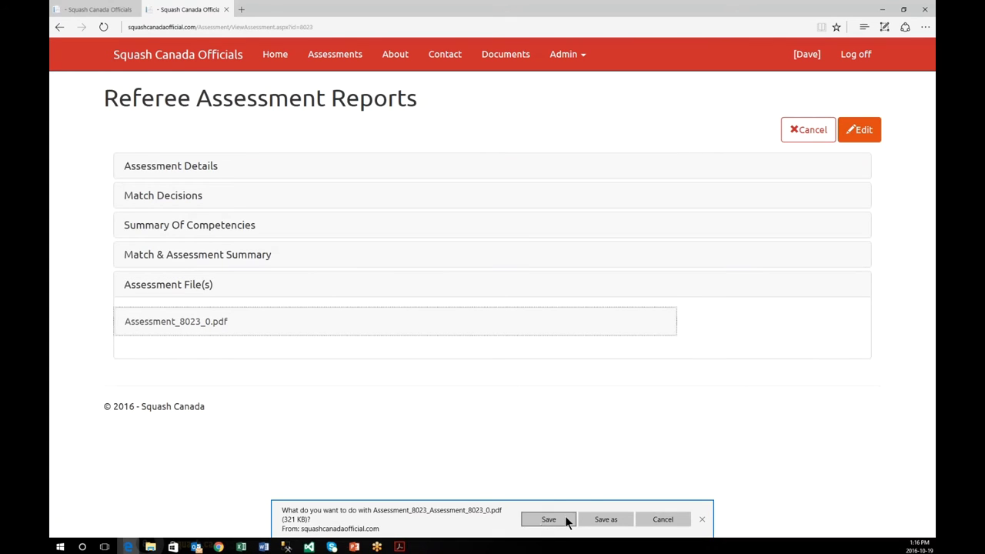
click(566, 519)
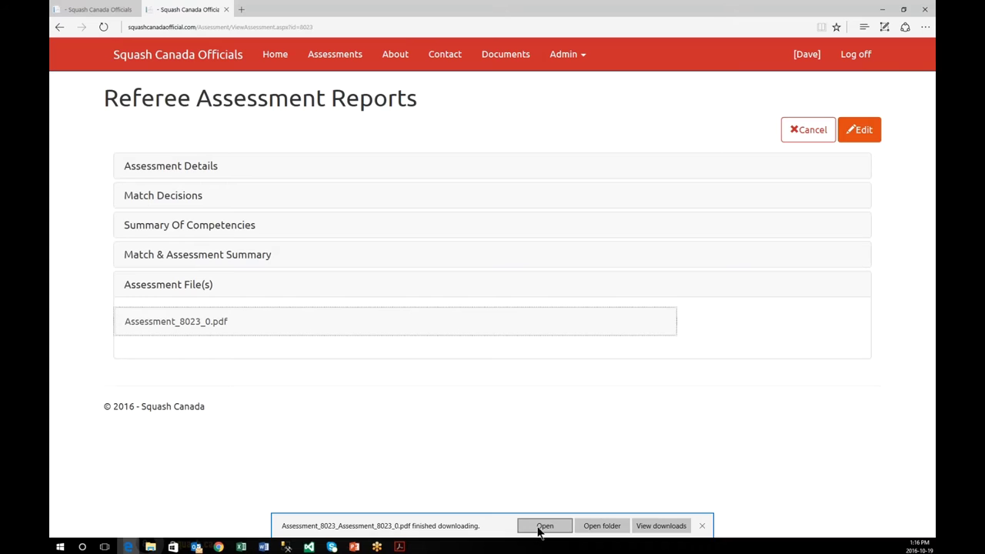
click(542, 528)
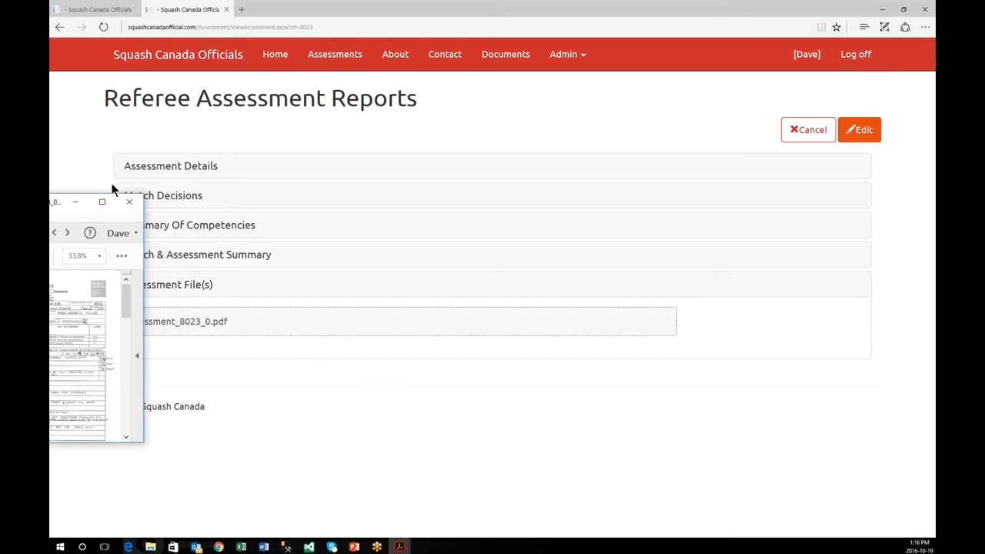
Step: Maximize the Acrobat window, review the three-page WSF Assessment Sheet, then close it
drag(111, 182, 435, 6)
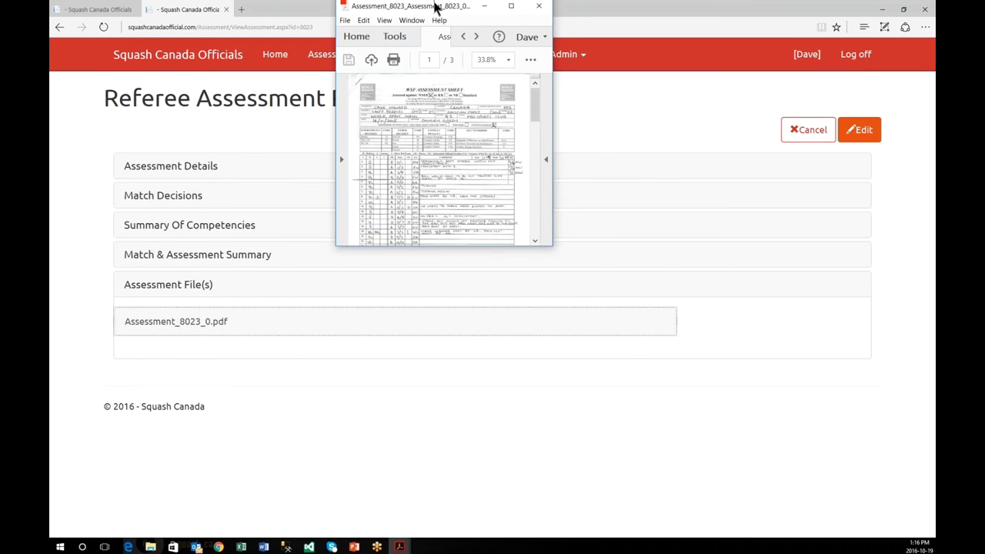
drag(435, 6, 440, 8)
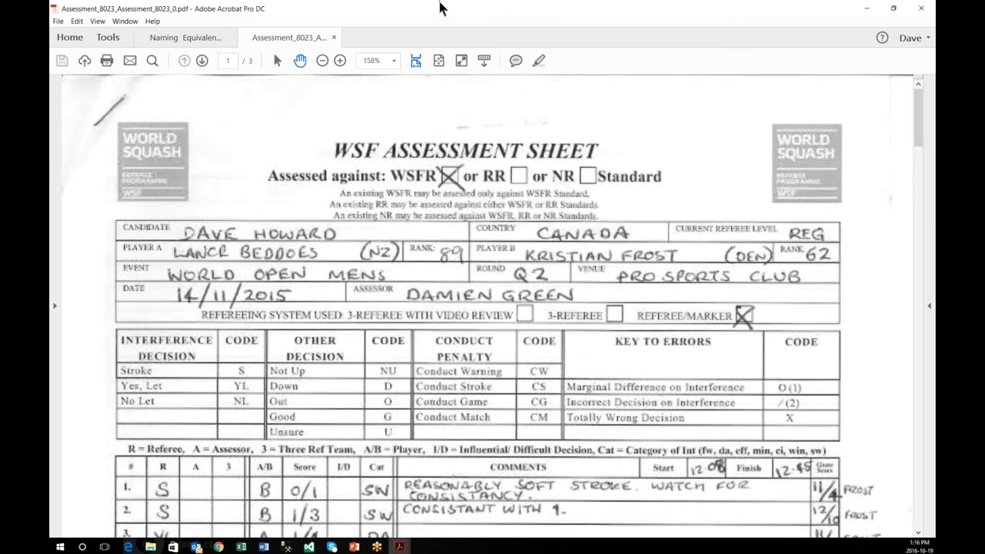
scroll(375, 221, down, 20)
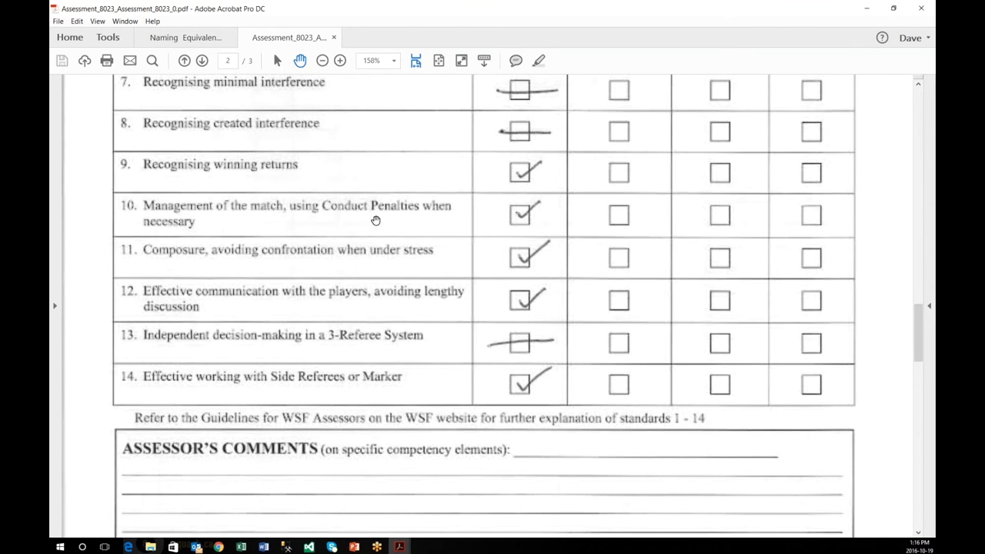
scroll(375, 221, up, 10)
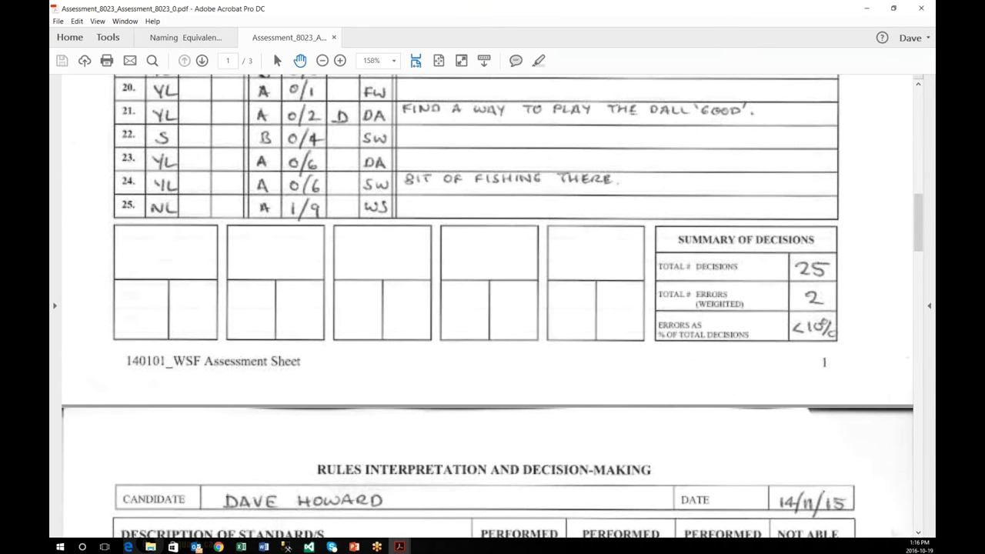
scroll(581, 206, up, 10)
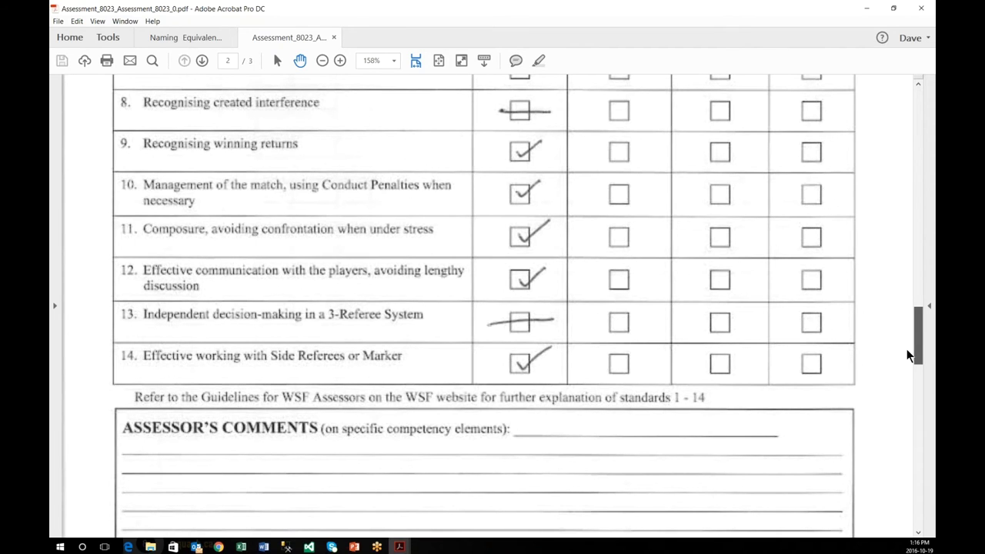
scroll(906, 349, down, 5)
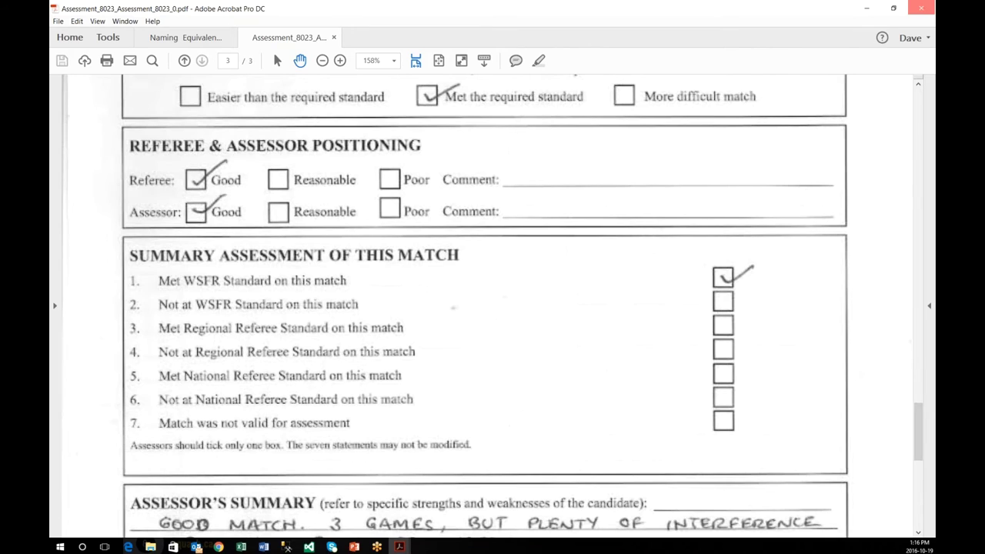
click(922, 8)
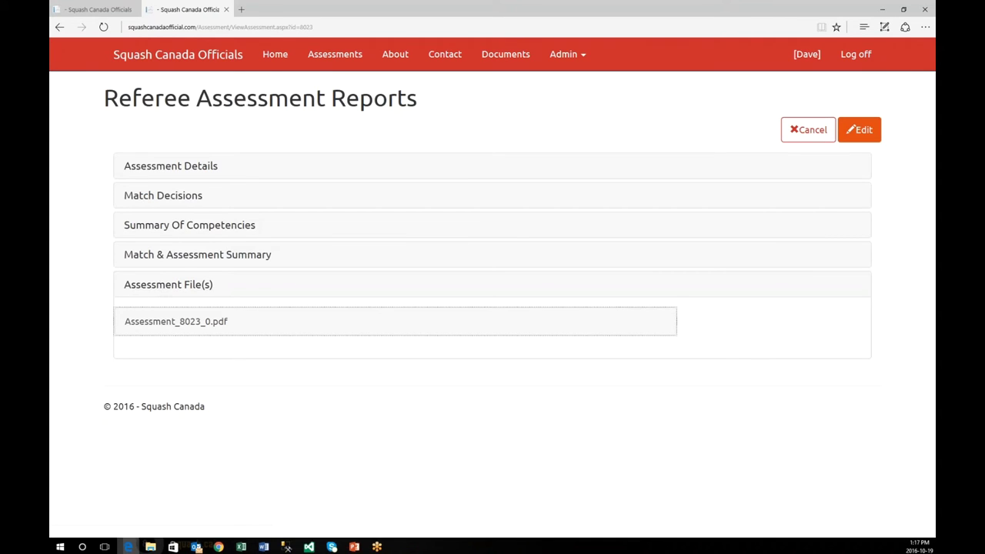
Step: Expand the report's Summary, Competencies and Match Decisions sections, cancel, then view the About and Contact pages
click(183, 258)
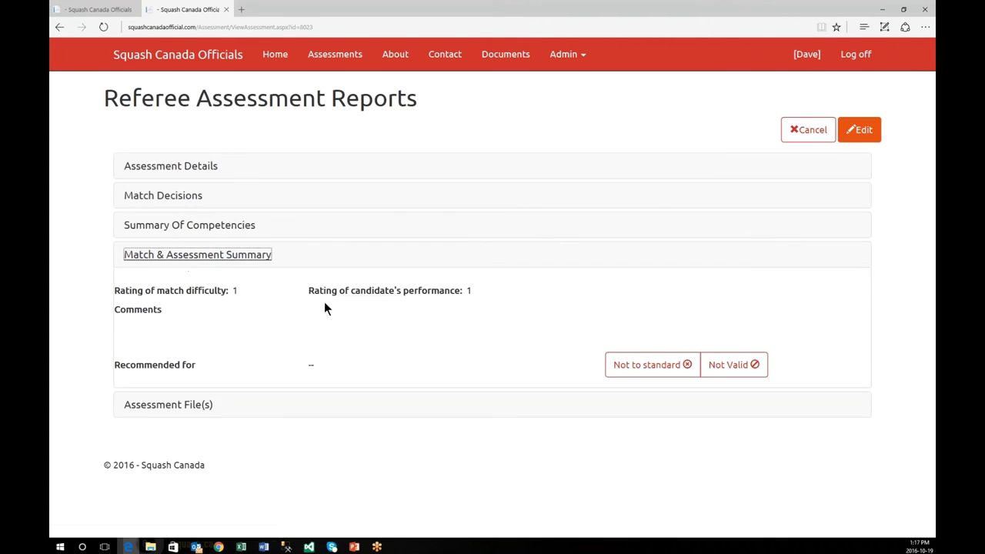
click(200, 225)
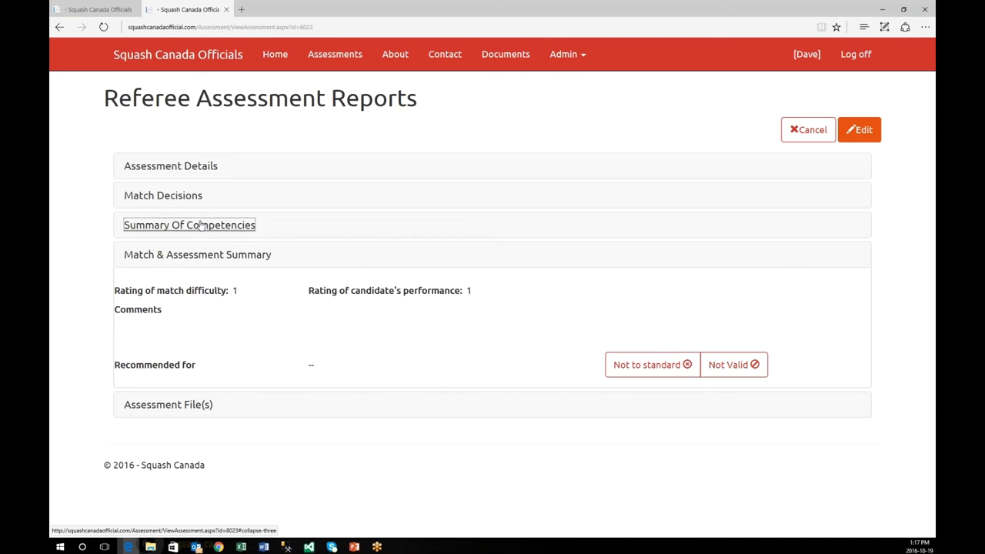
click(184, 198)
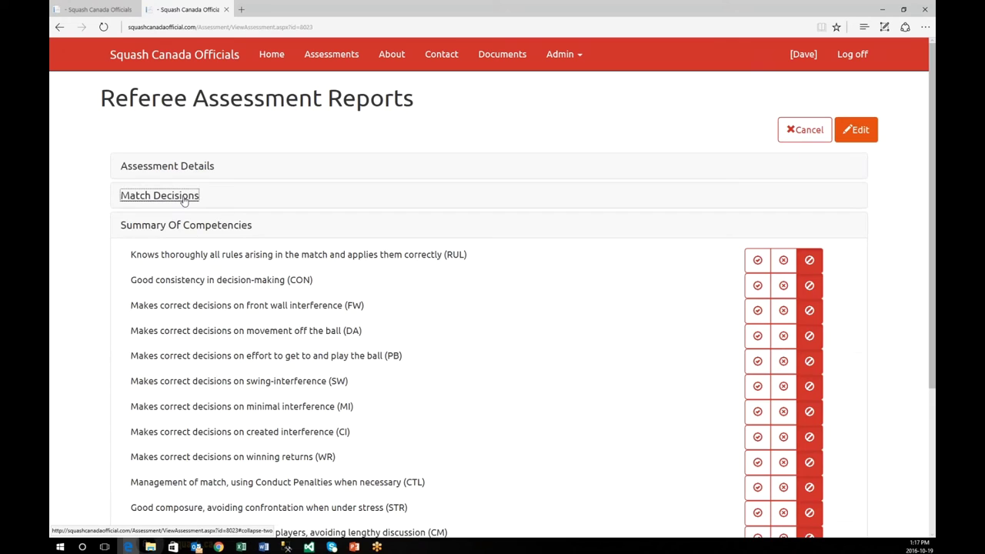
click(806, 131)
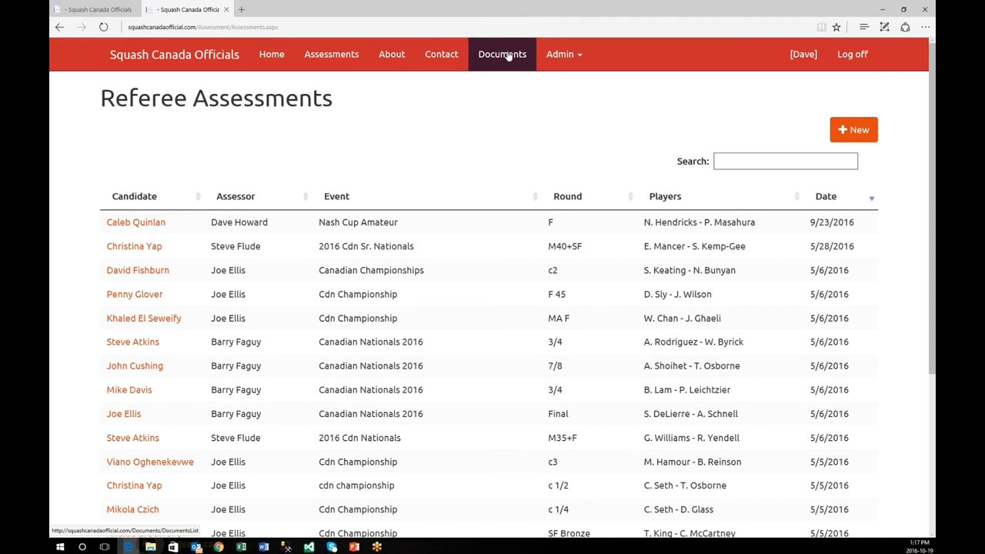
click(408, 63)
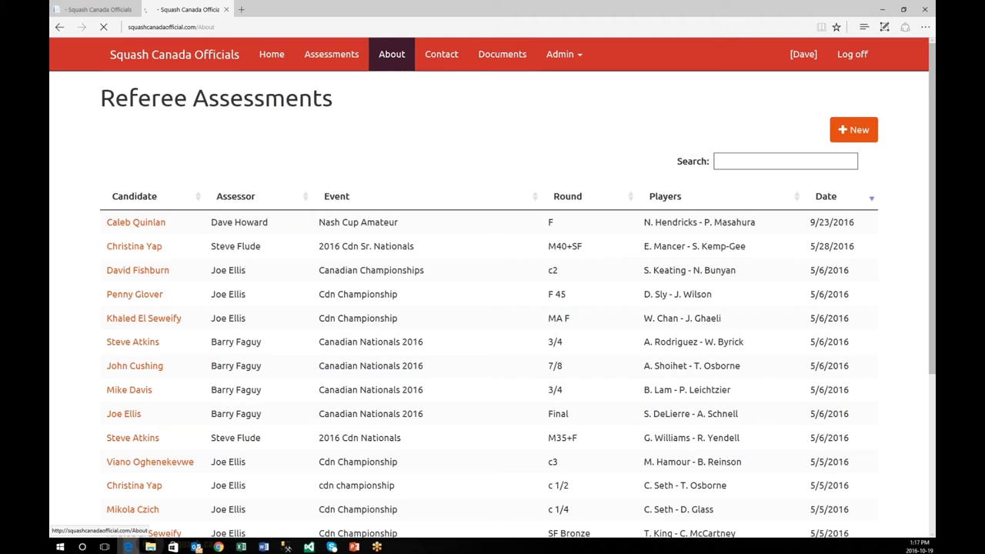
click(446, 63)
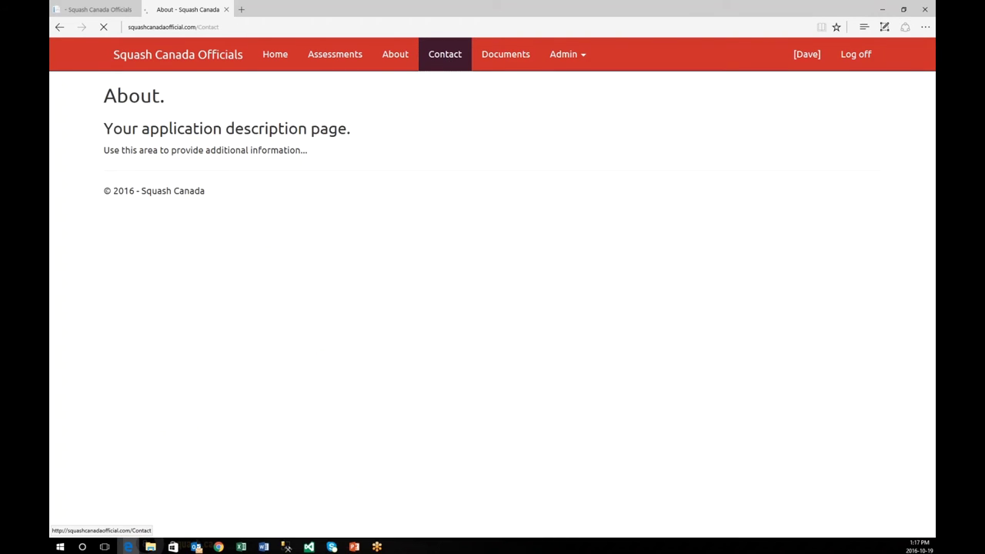
Step: Browse the Documents page's Documents, Forms, Training Modules and Restricted Training Modules tables
click(506, 62)
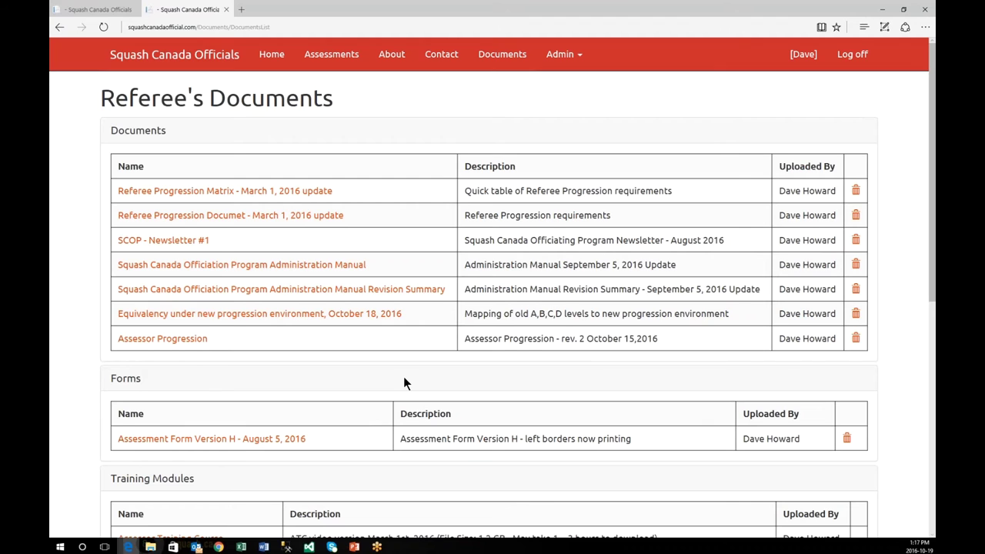
scroll(403, 377, down, 1)
scroll(398, 377, down, 4)
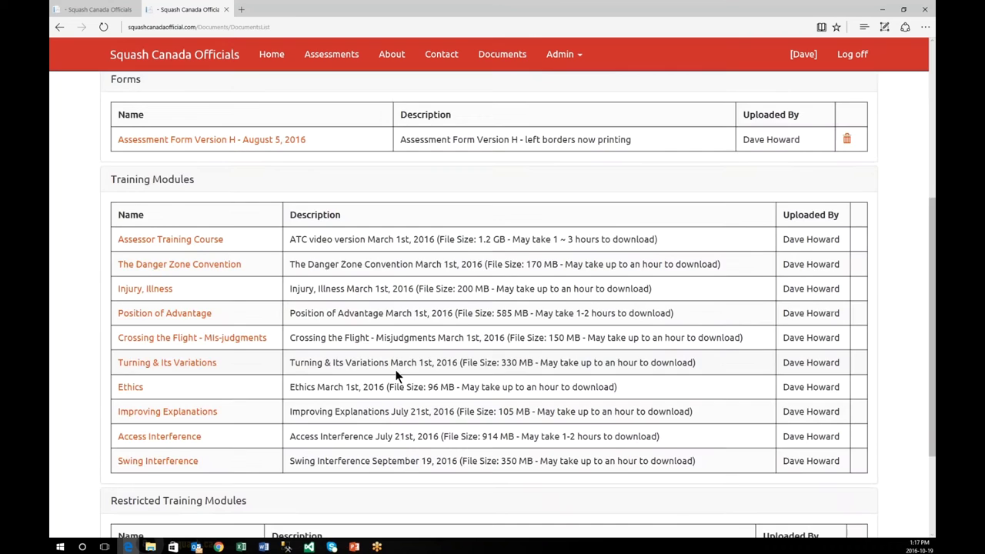
scroll(272, 213, up, 4)
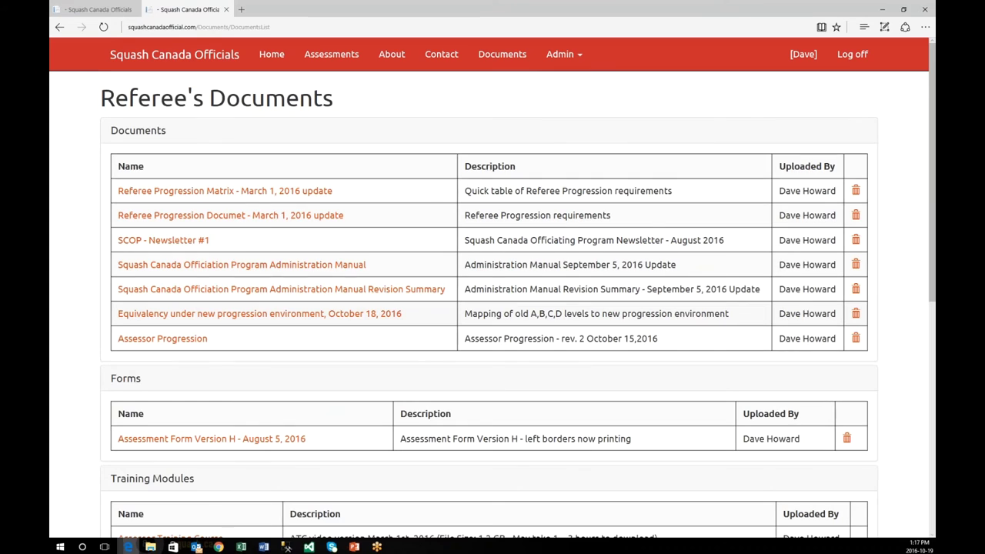
scroll(252, 316, down, 2)
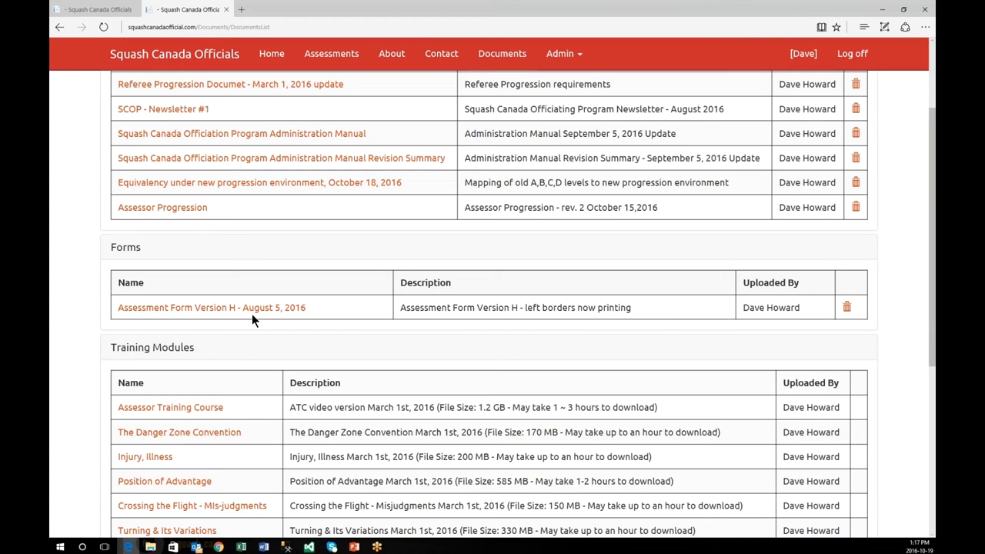
scroll(251, 313, down, 1)
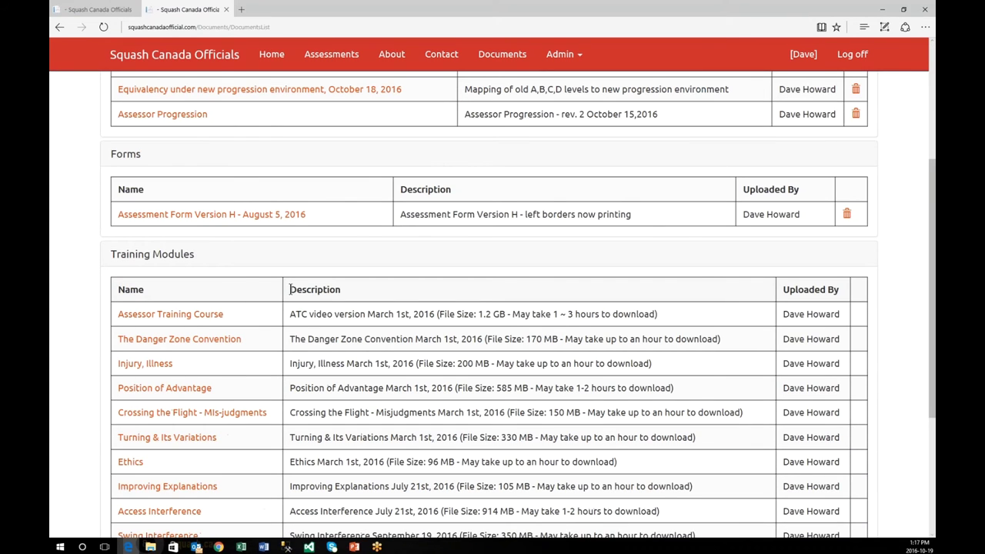
scroll(290, 289, down, 3)
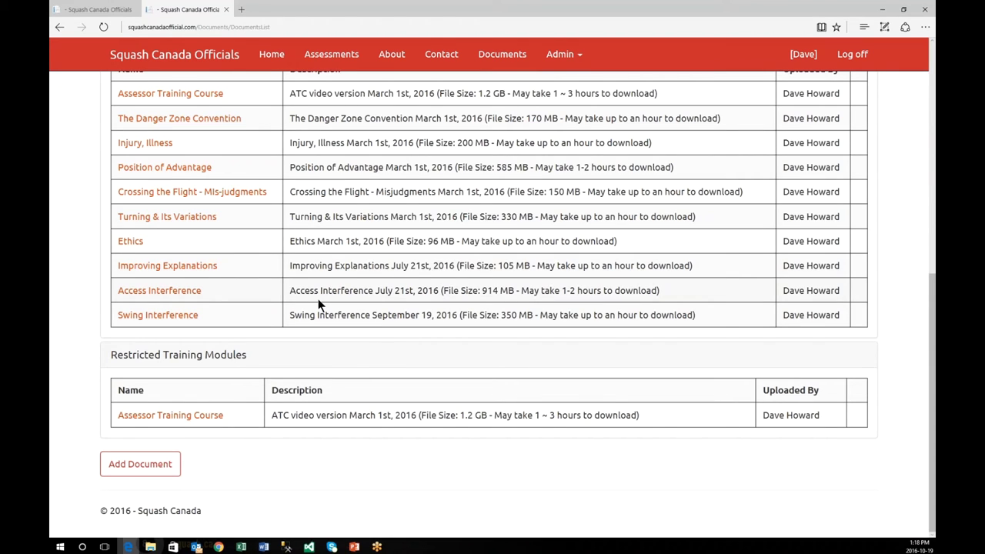
scroll(318, 305, up, 2)
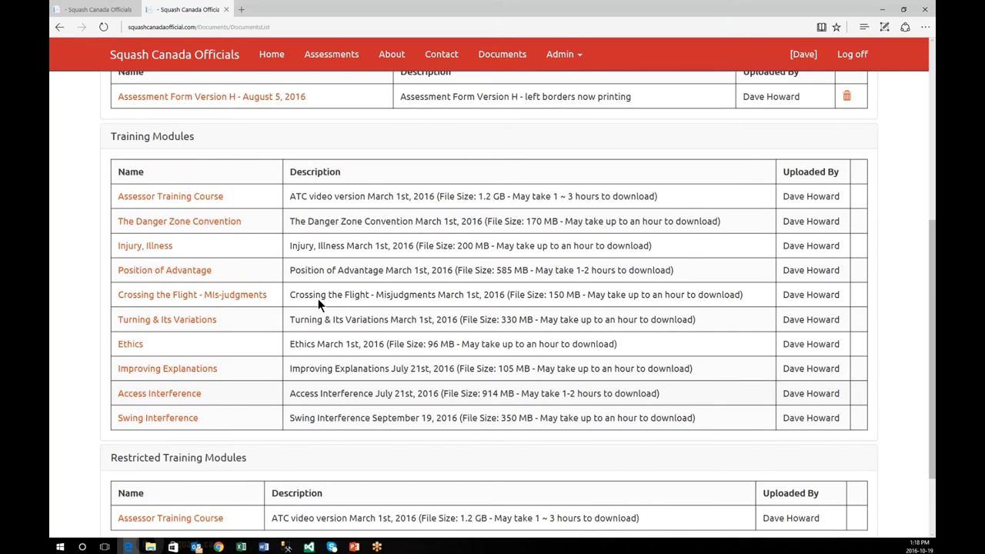
scroll(281, 345, up, 1)
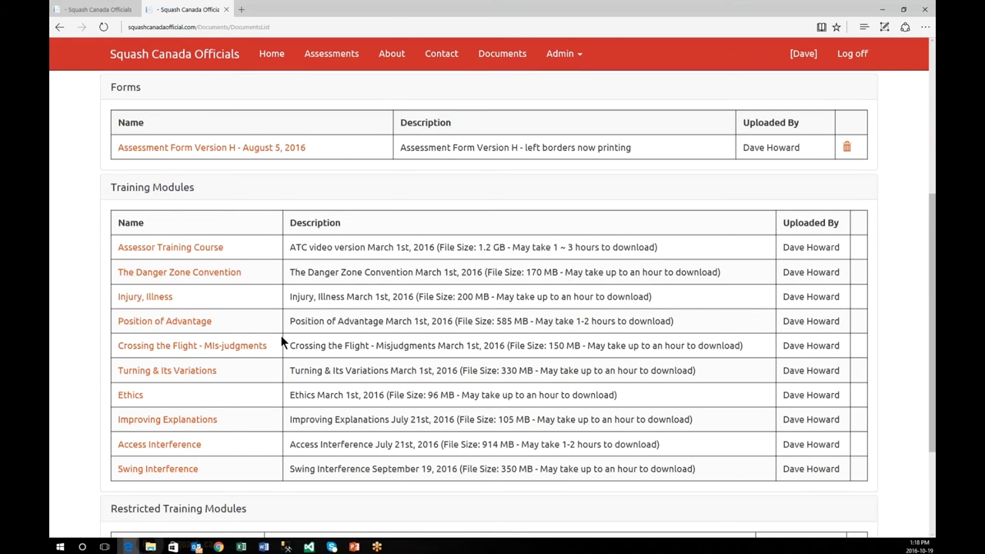
Step: Go to Admin > User's Management and search the users for 'da', showing 9 of 70
click(573, 57)
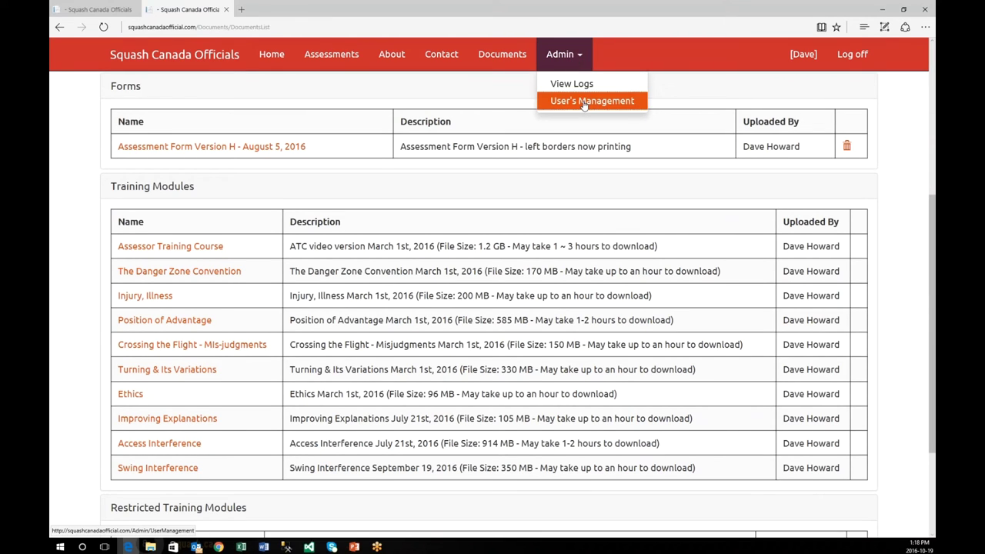
click(581, 101)
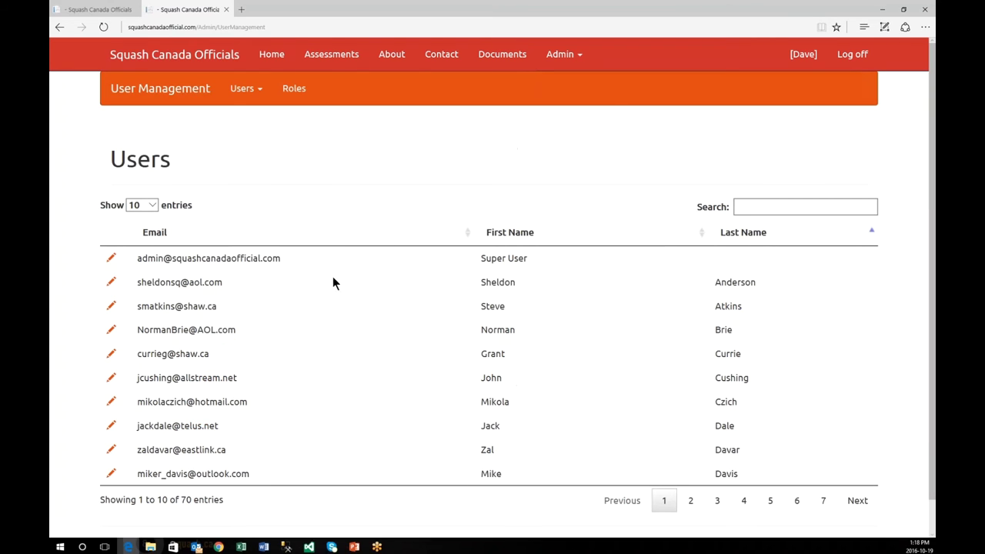
scroll(331, 290, down, 1)
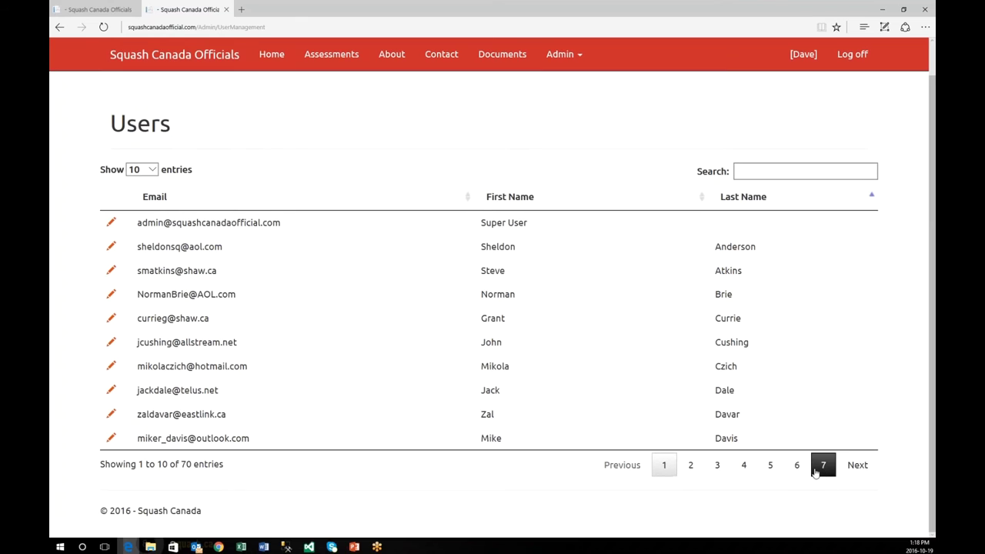
click(805, 171)
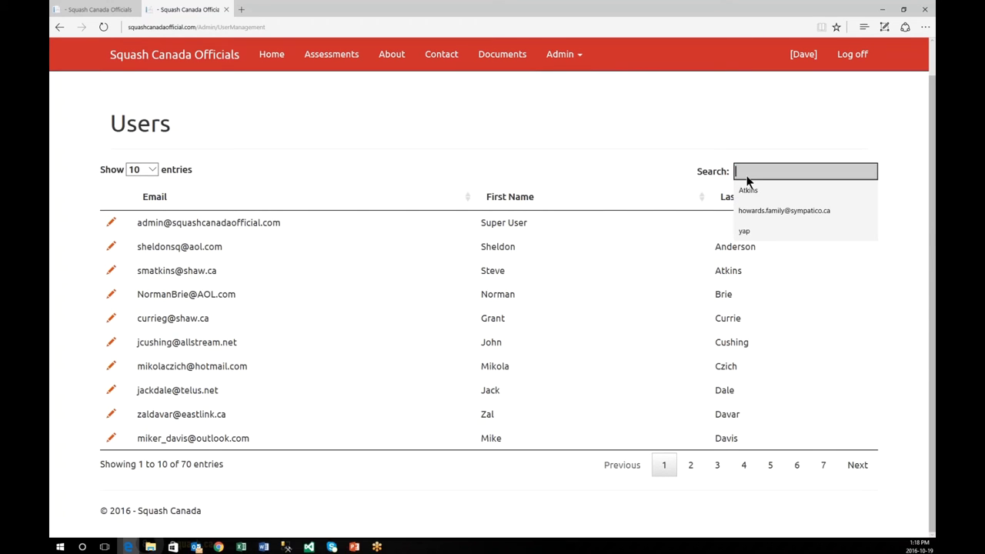
text(da)
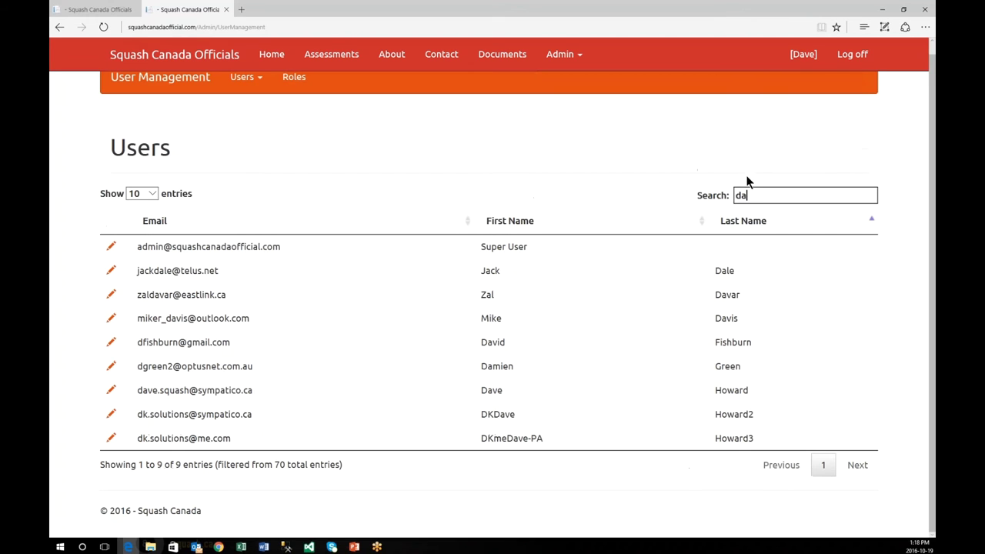
Step: Open a matching user's Edit User form to review its levels and role, then cancel
click(110, 392)
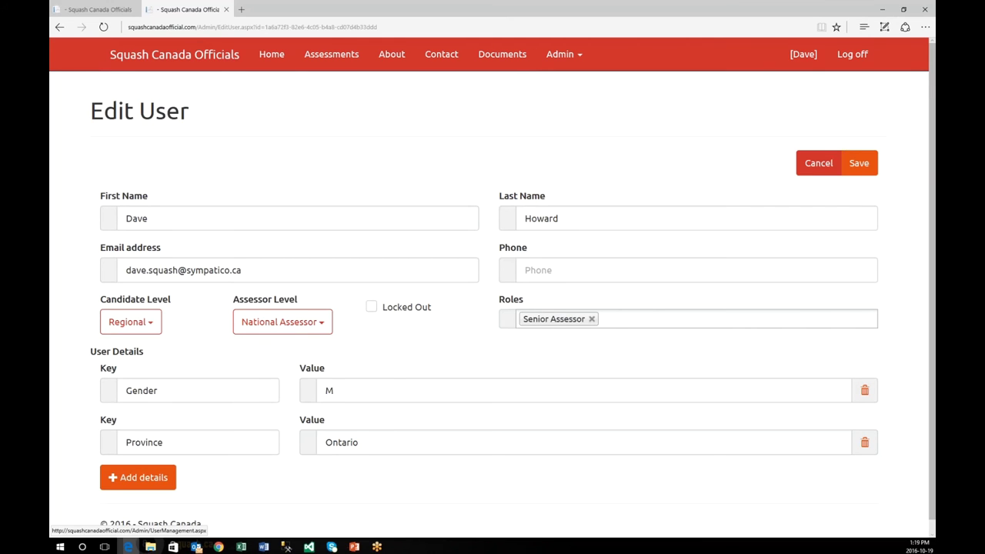
click(819, 171)
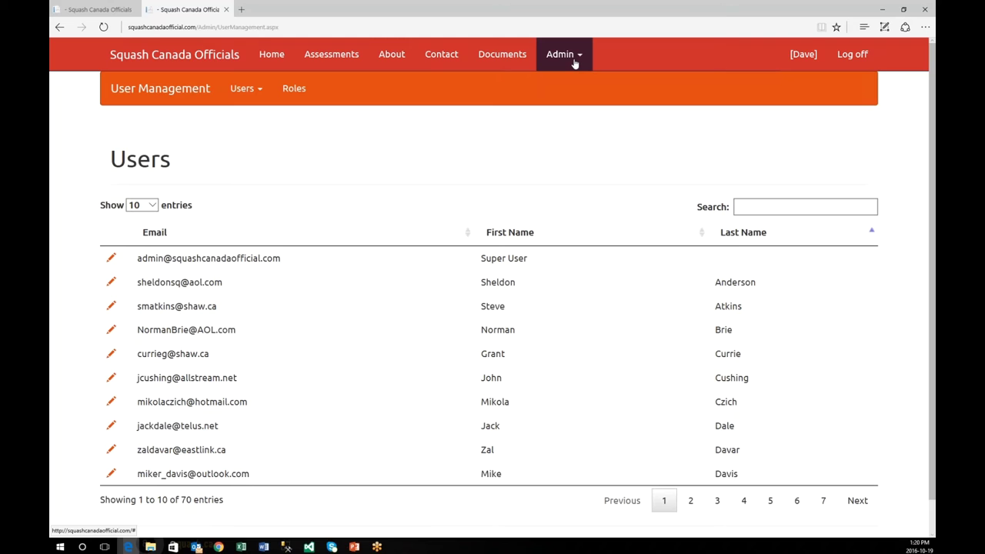
Step: Page the Users list to page 2 (entries 11 to 20 of 70) and focus the search box
click(574, 63)
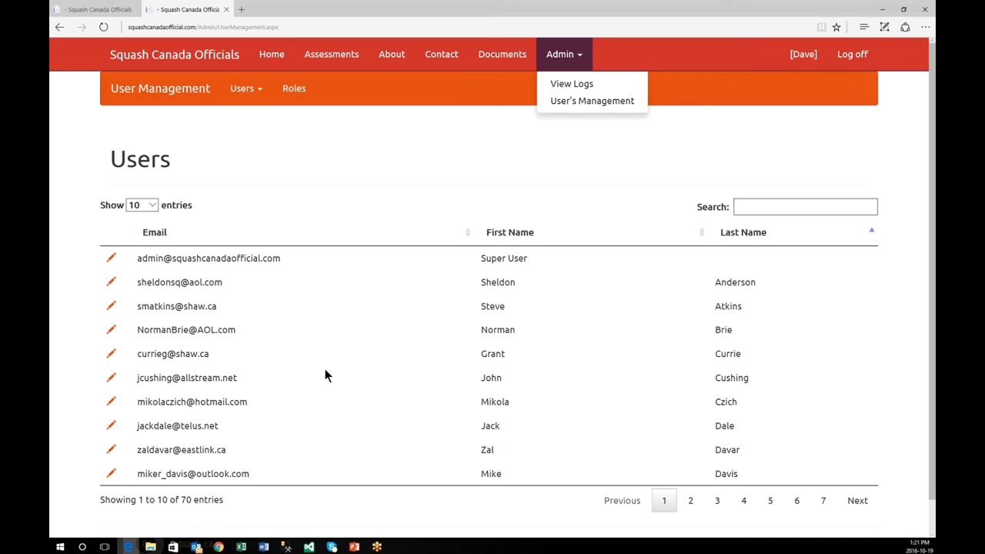
scroll(325, 368, down, 1)
scroll(327, 369, up, 1)
scroll(256, 307, down, 1)
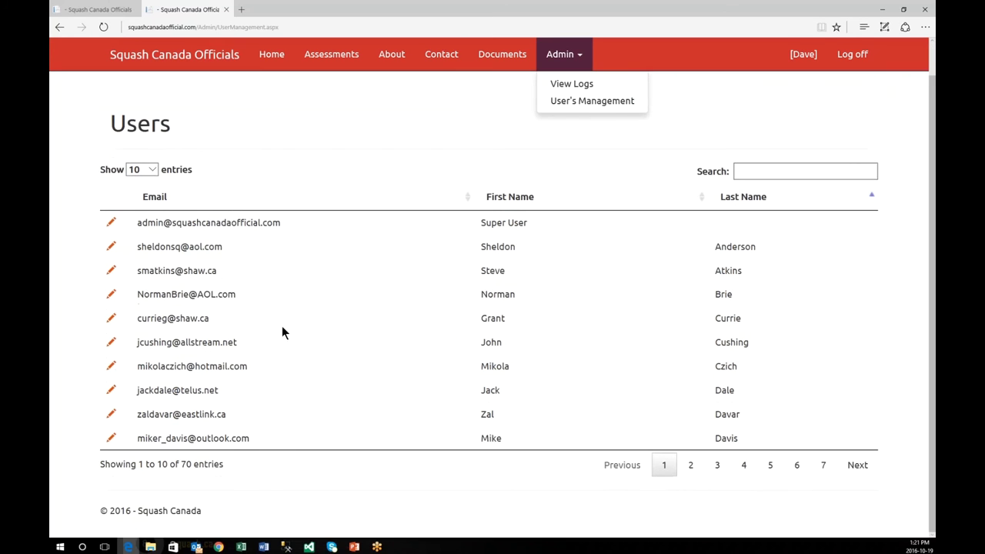
click(692, 475)
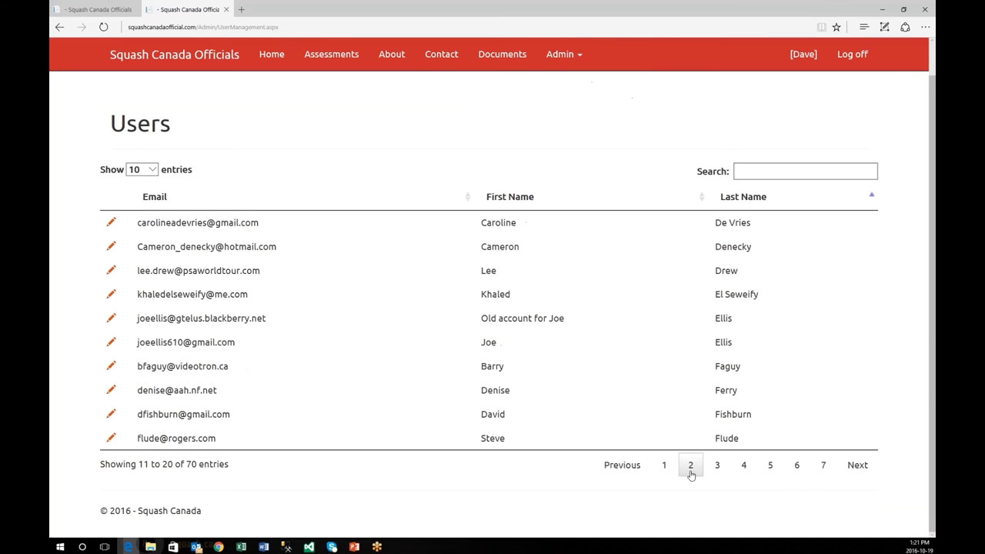
click(665, 469)
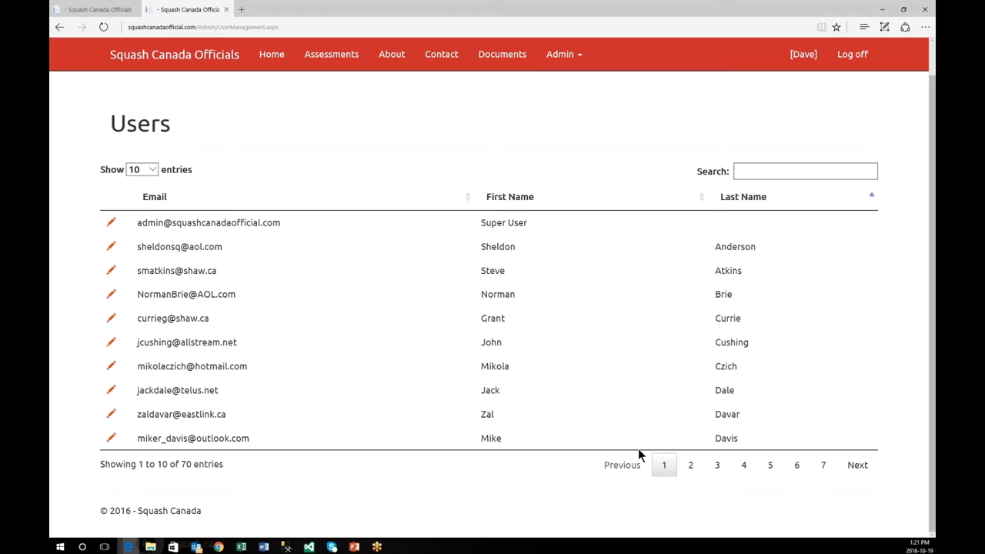
click(691, 470)
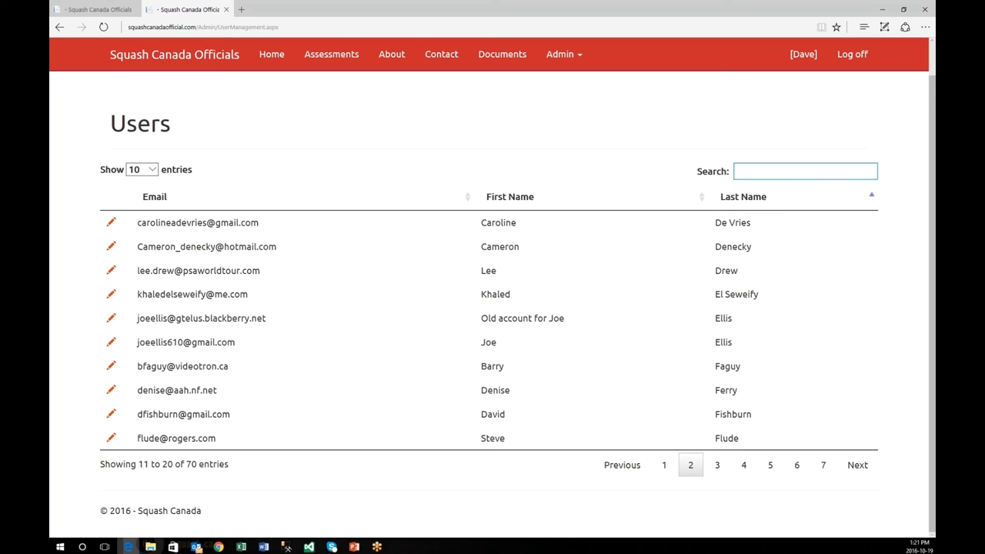
click(749, 170)
Step: Advance the Users list through pages 3, 4 and 5, then open an official's Edit User form
click(745, 171)
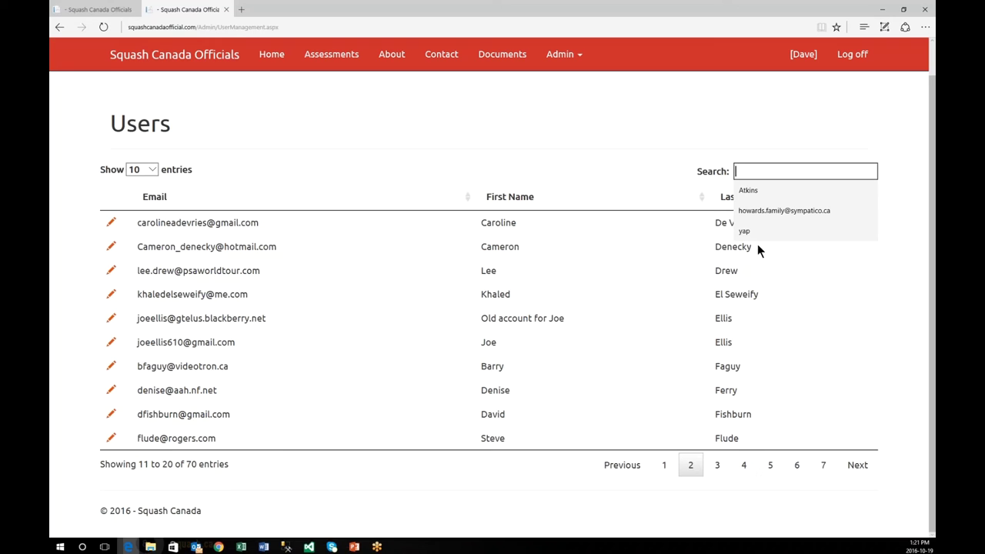
click(743, 173)
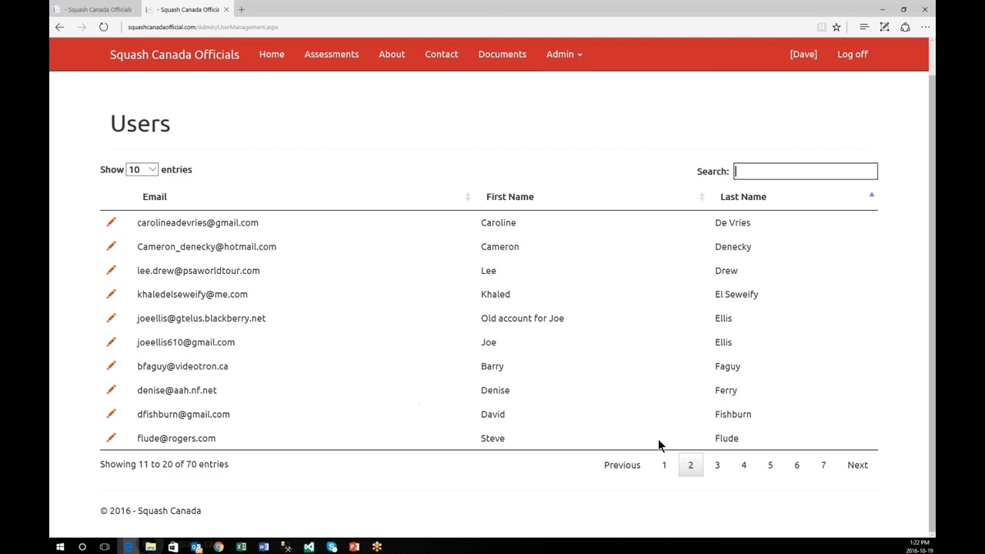
click(719, 468)
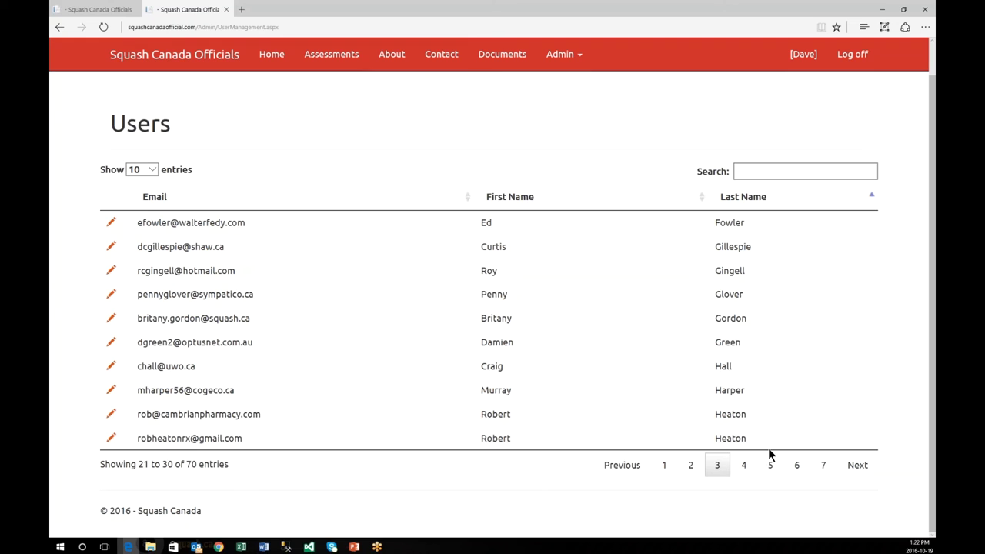
click(744, 468)
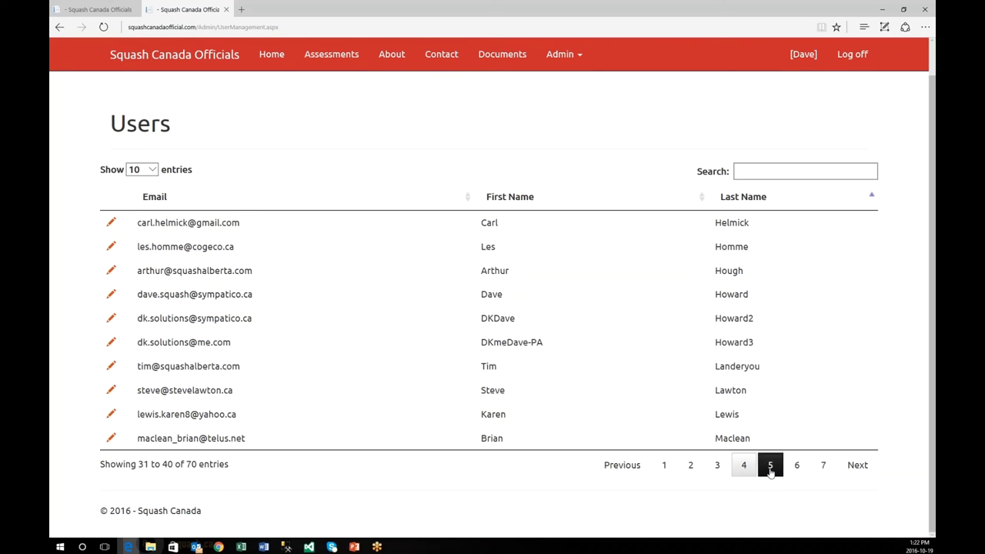
click(770, 471)
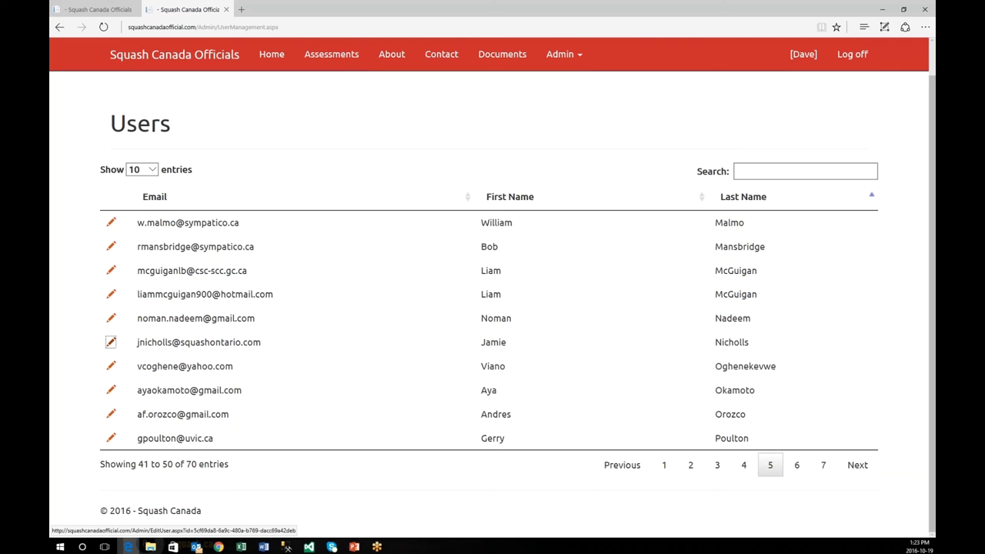
click(111, 341)
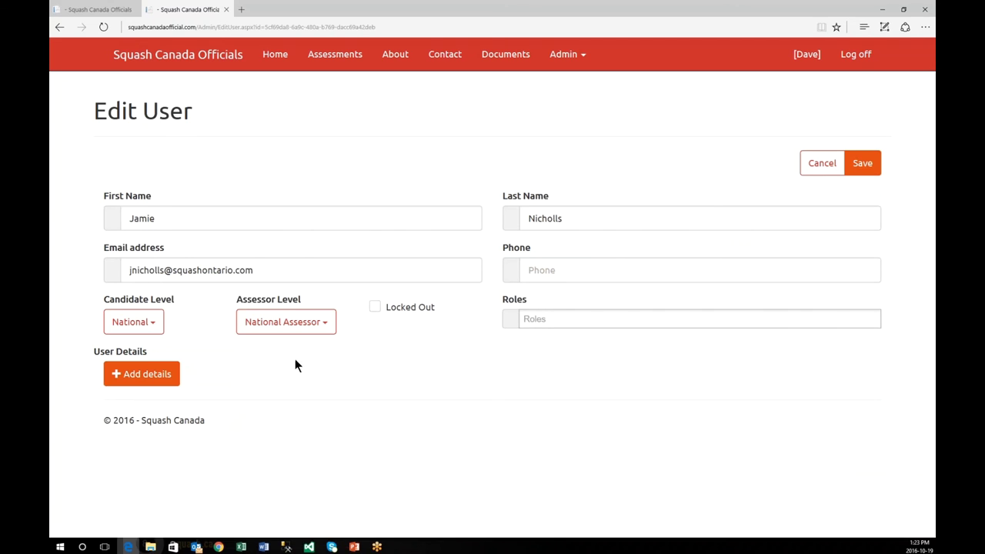
Step: Cancel the Edit User form, returning to the Users list's first page of 71 entries
click(820, 164)
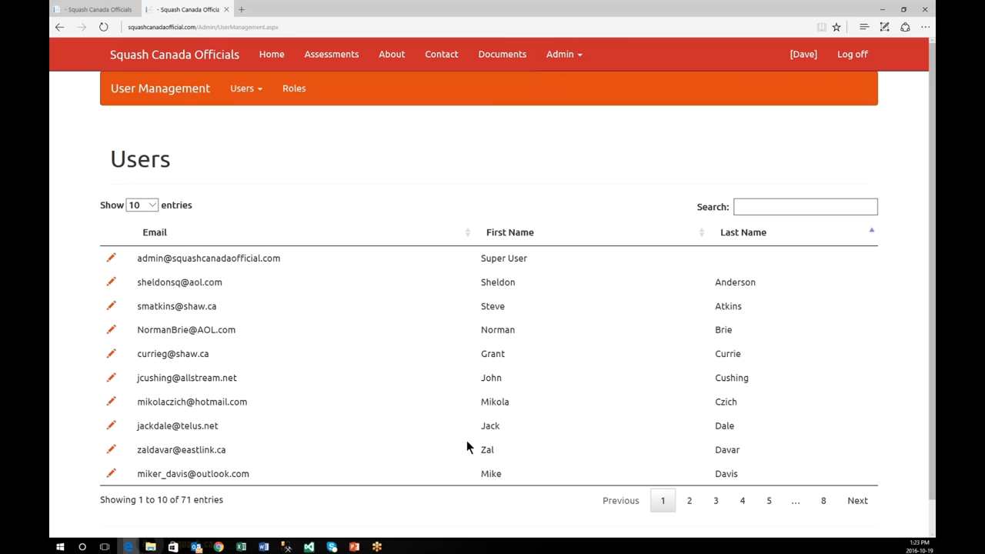
scroll(383, 443, down, 2)
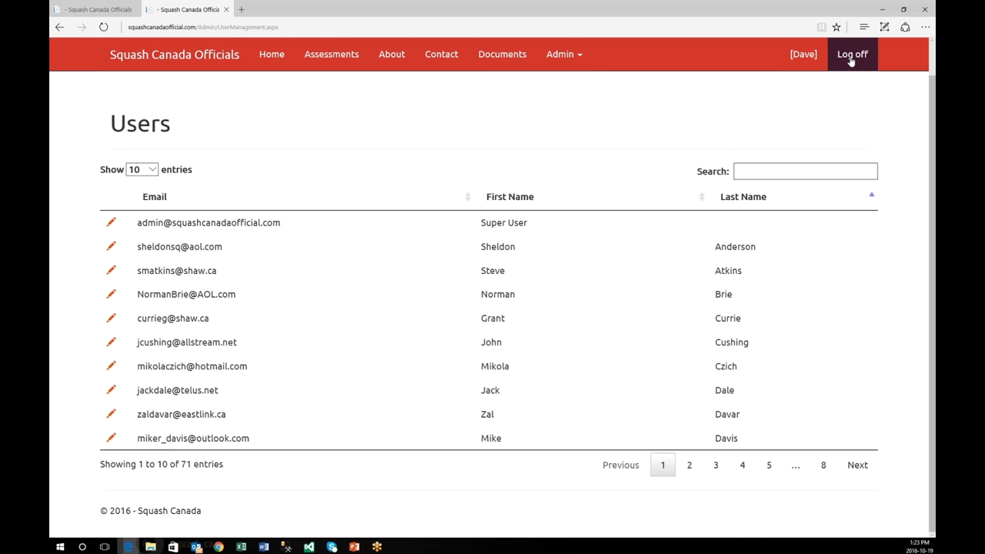
Step: Log off, try the Register form's Password and Confirm password fields, then show the Log in page
click(851, 58)
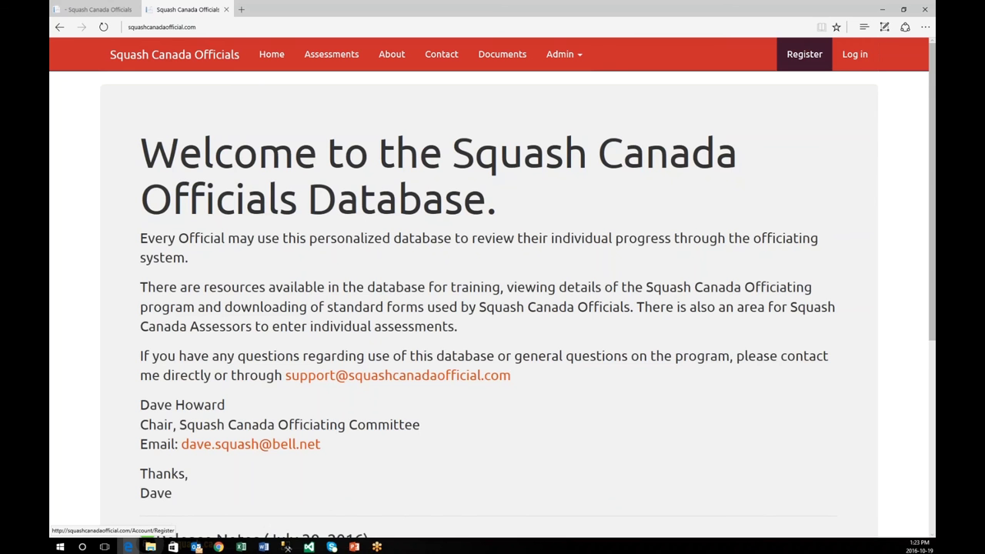
click(805, 54)
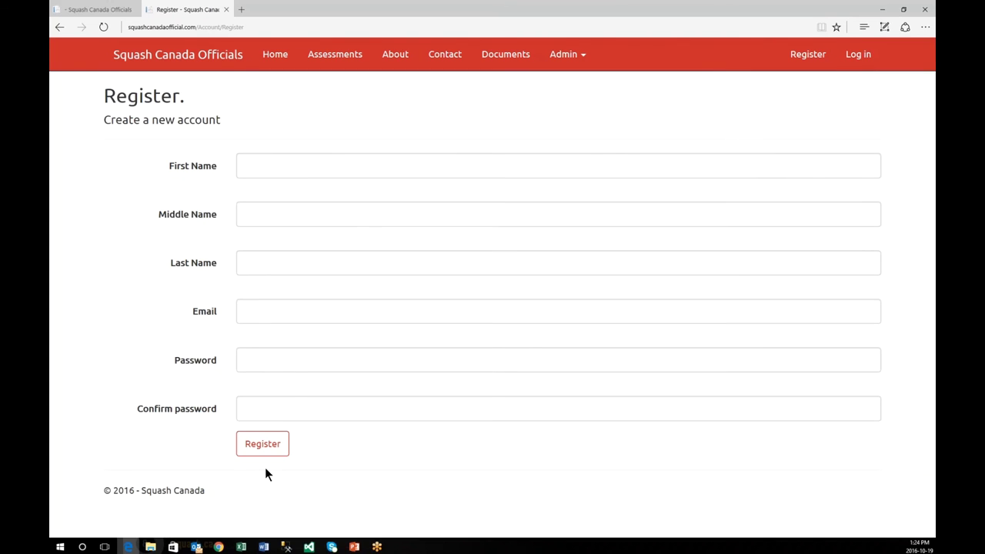
click(266, 362)
click(354, 416)
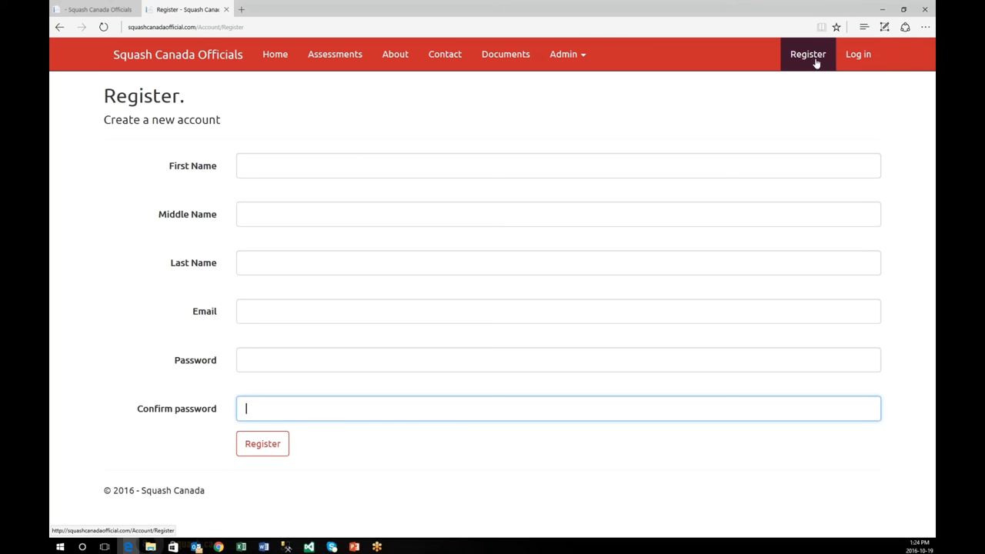
click(856, 55)
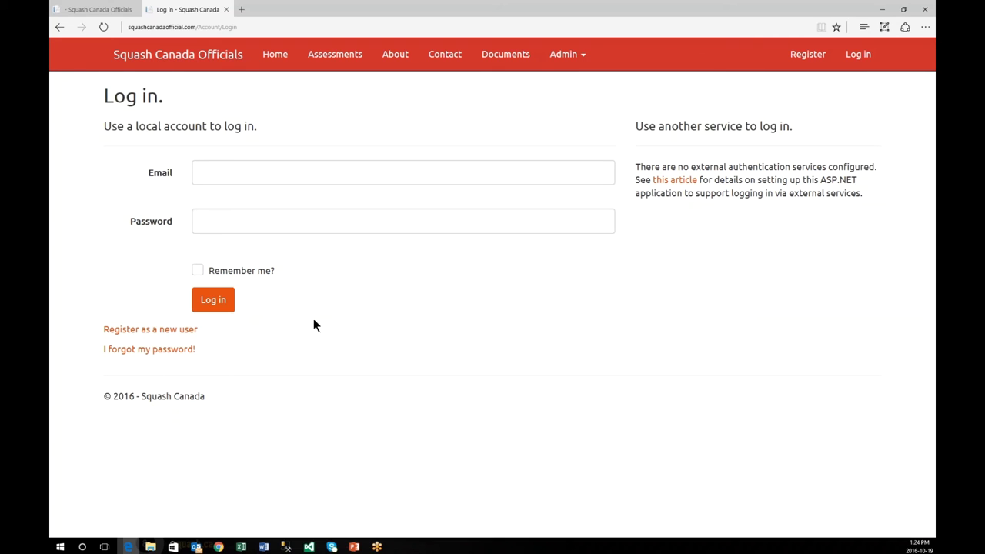
Step: On the Forgot password page, fill in the account's saved e-mail address and request the reset link
click(168, 350)
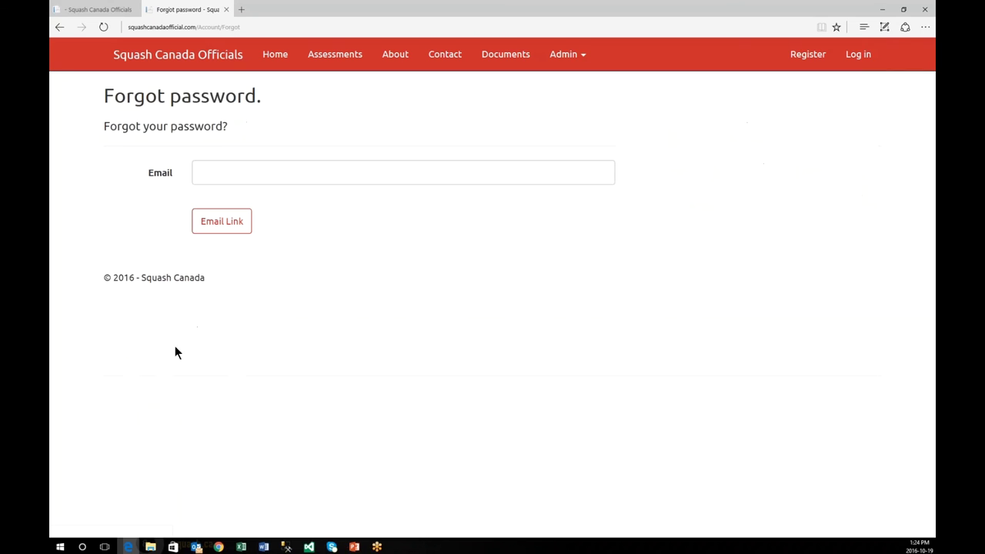
click(210, 173)
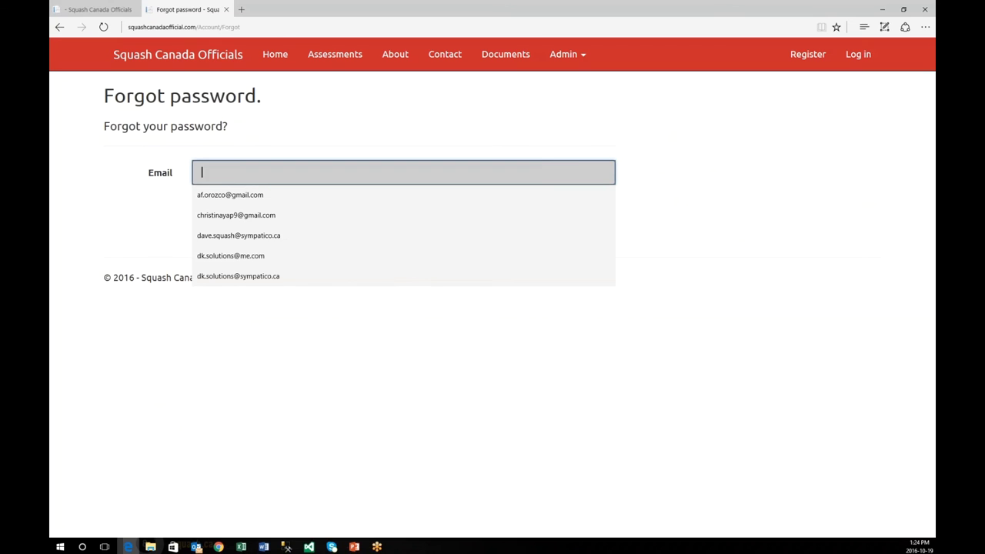
click(249, 276)
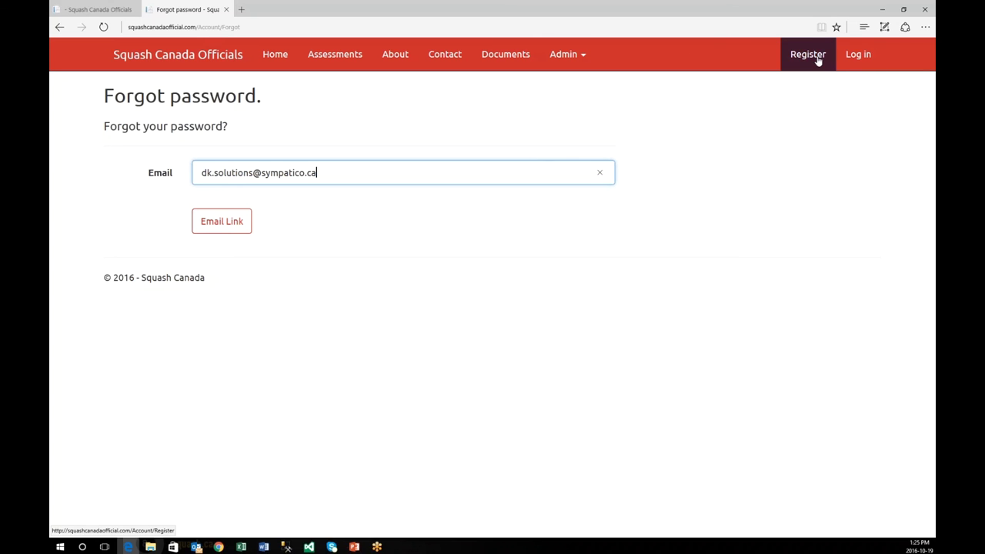
click(230, 230)
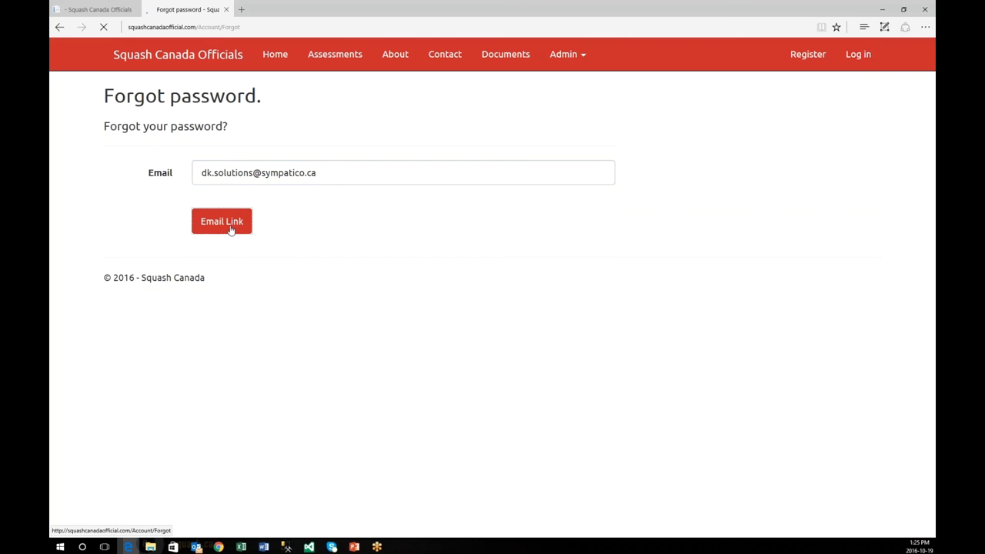